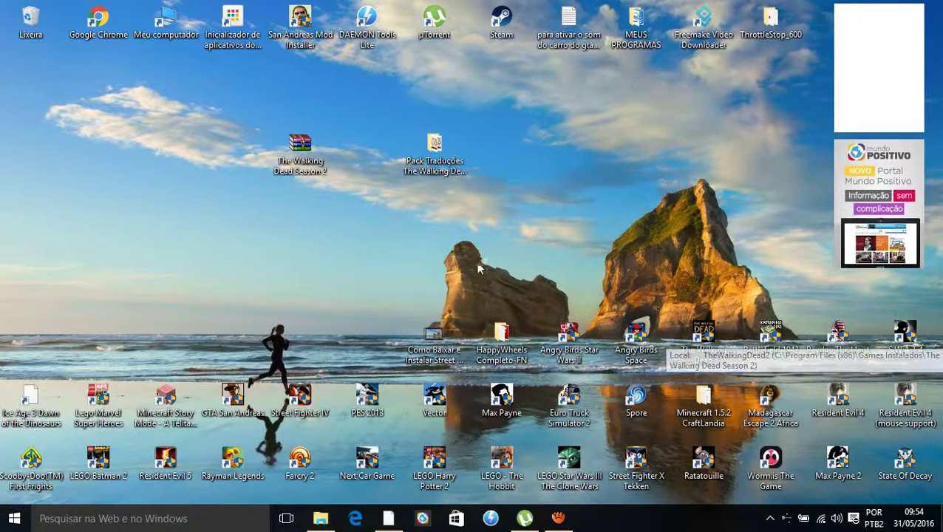
{"action": "left_click_drag", "start_coordinate": [435, 155], "coordinate": [448, 182]}
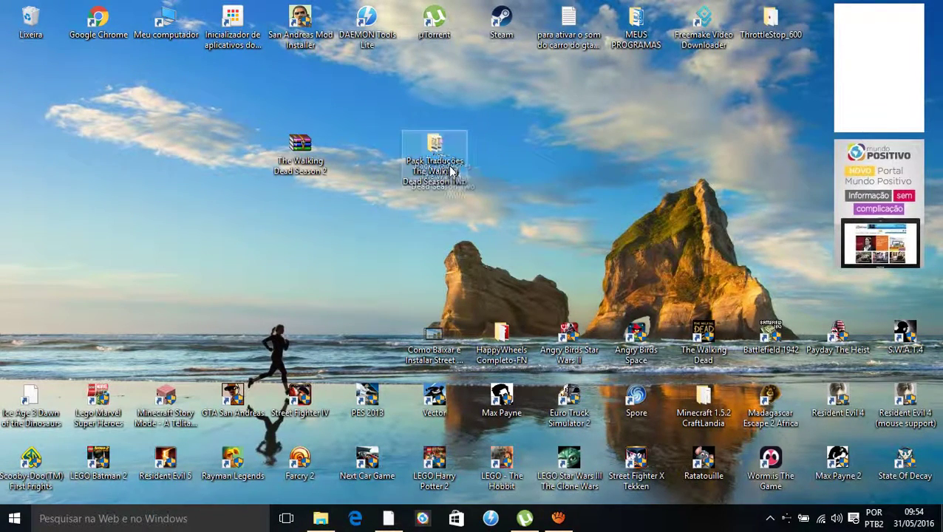
{"action": "right_click", "coordinate": [193, 117]}
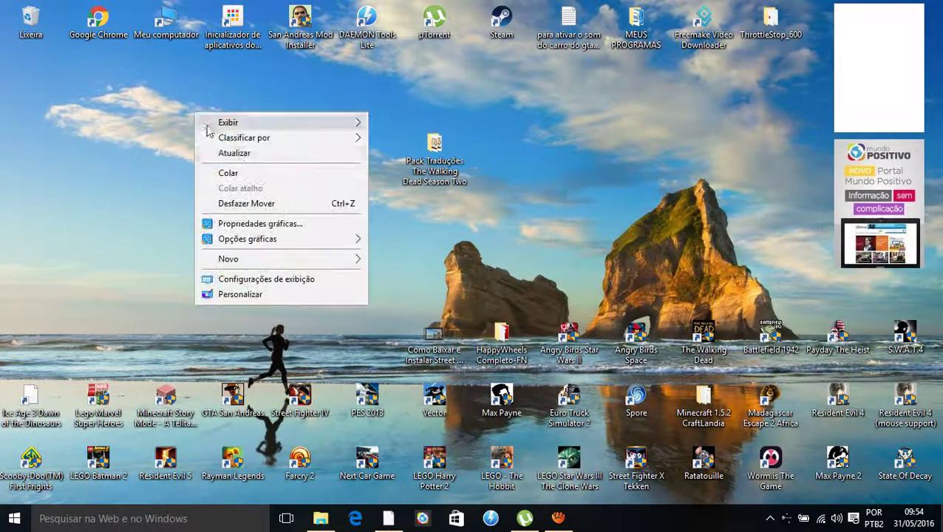
{"action": "left_click", "coordinate": [246, 155]}
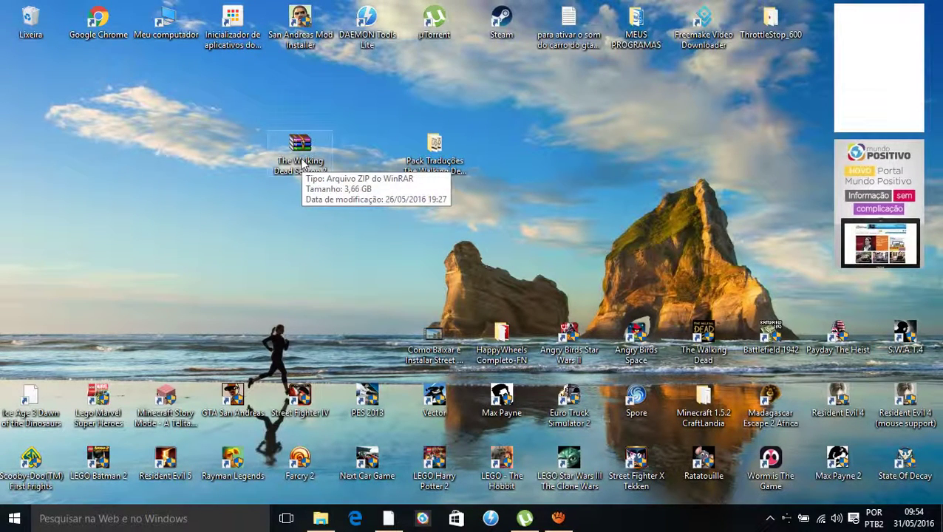
{"action": "right_click", "coordinate": [444, 208]}
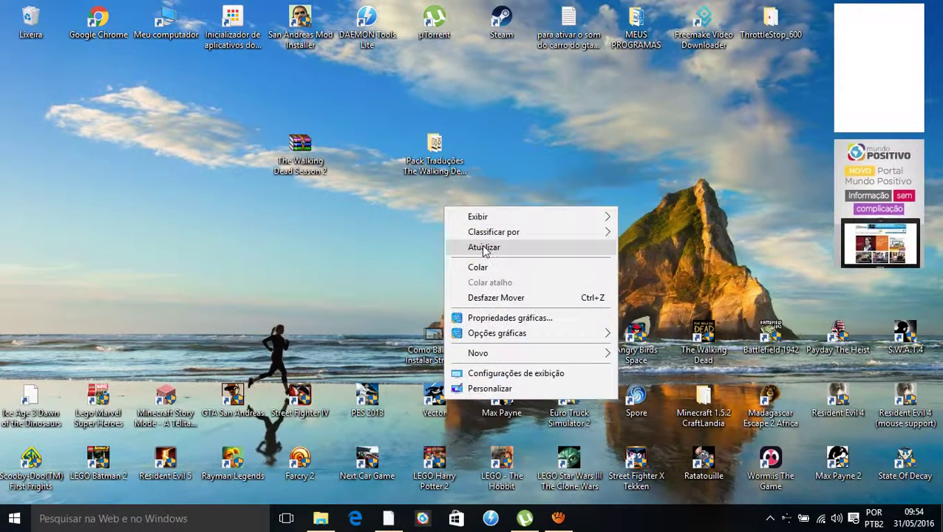
{"action": "left_click", "coordinate": [485, 249]}
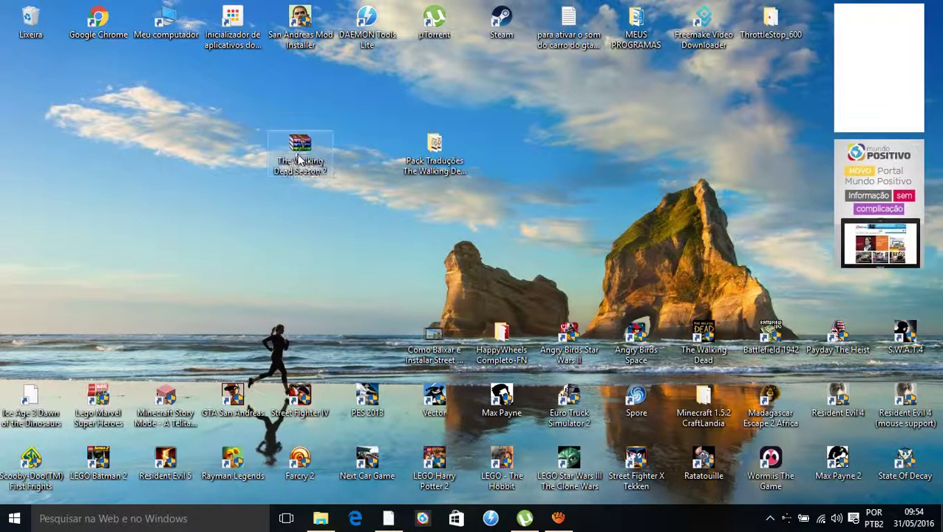
Try extracting the The Walking Dead Season 2 archive directly onto the desktop and delete the partially extracted files.
{"action": "right_click", "coordinate": [300, 161]}
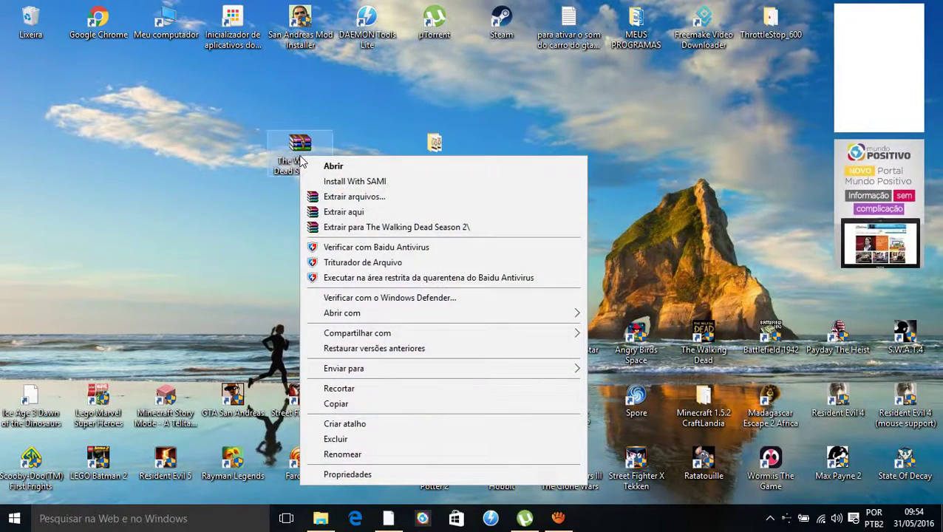
{"action": "left_click", "coordinate": [353, 213]}
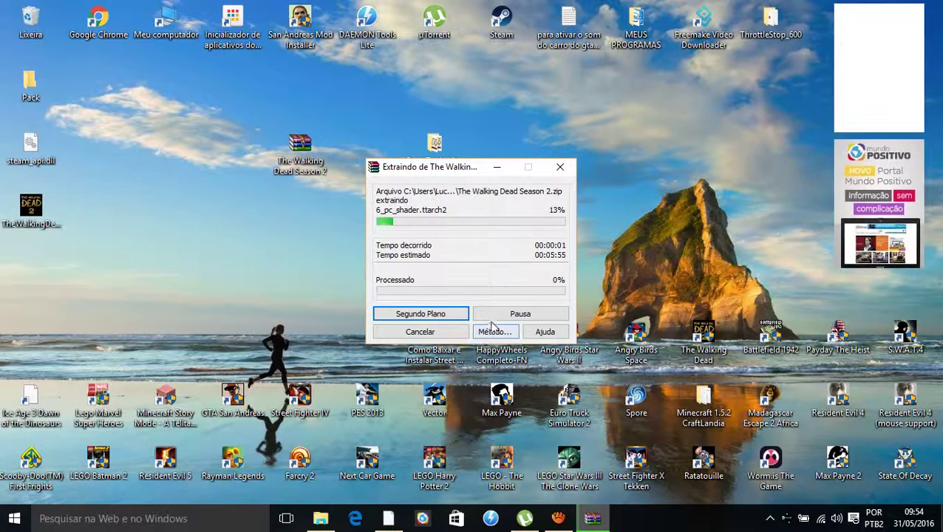
{"action": "left_click", "coordinate": [429, 332]}
{"action": "left_click_drag", "start_coordinate": [44, 272], "coordinate": [4, 68]}
{"action": "right_click", "coordinate": [36, 85]}
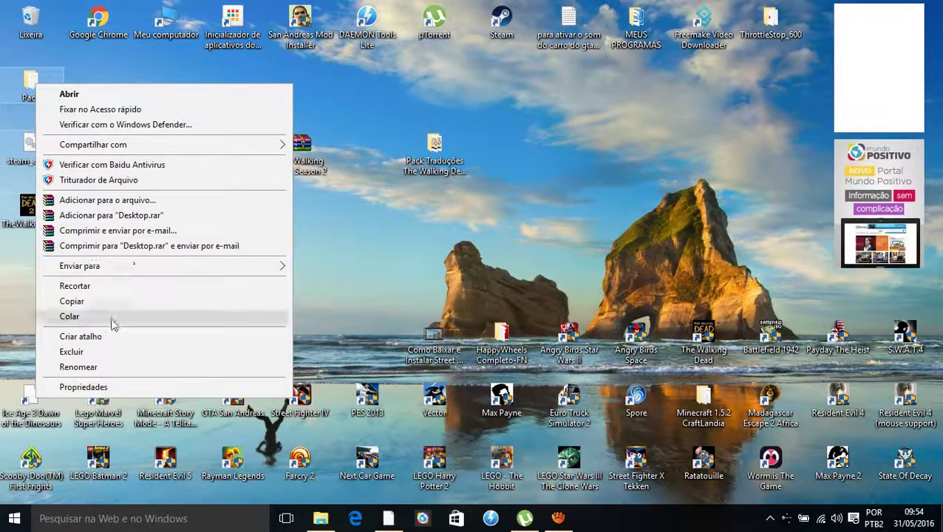
{"action": "left_click", "coordinate": [108, 354]}
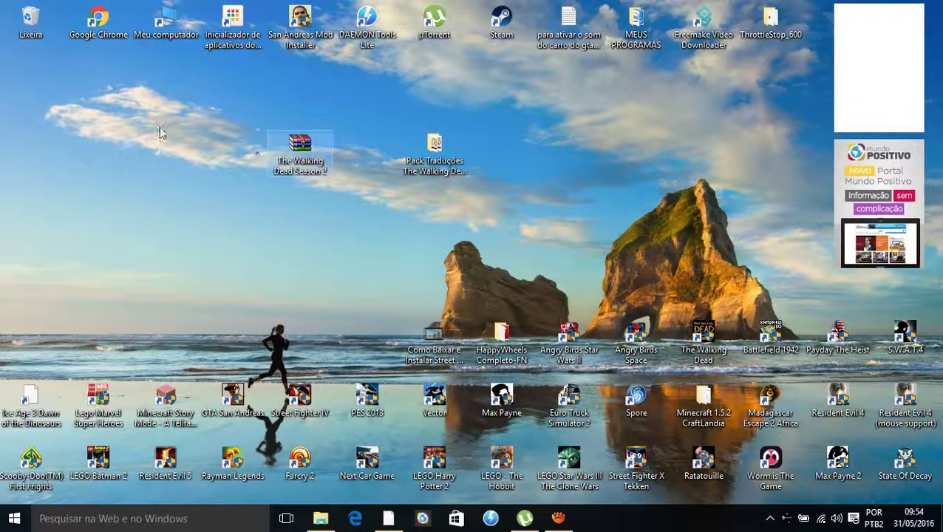
Try extracting the archive into its own The Walking Dead Season 2 folder and delete the partially extracted folder.
{"action": "right_click", "coordinate": [290, 154]}
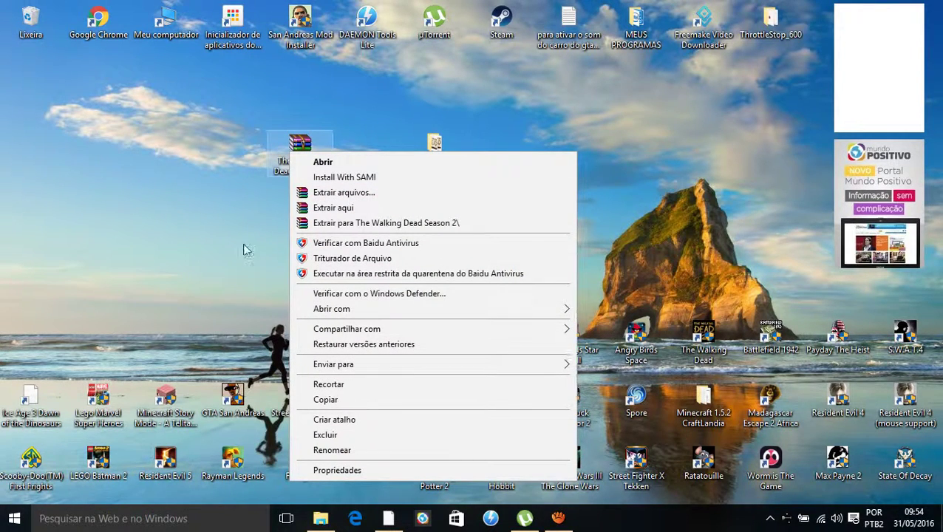
{"action": "left_click", "coordinate": [399, 223]}
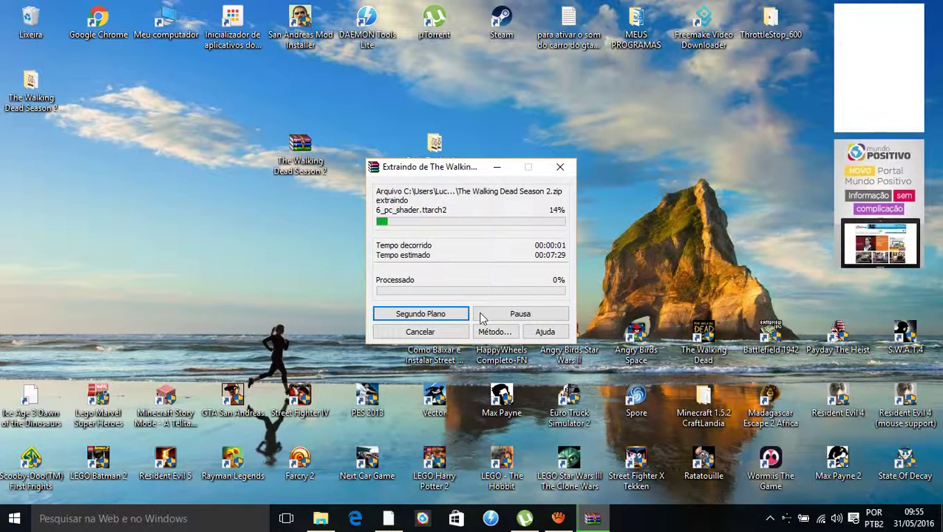
{"action": "left_click", "coordinate": [420, 331]}
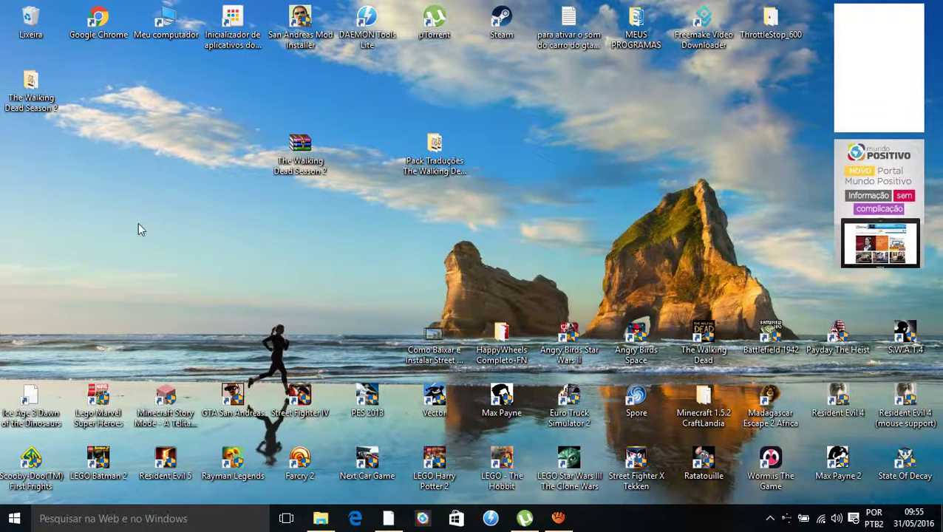
{"action": "right_click", "coordinate": [27, 85]}
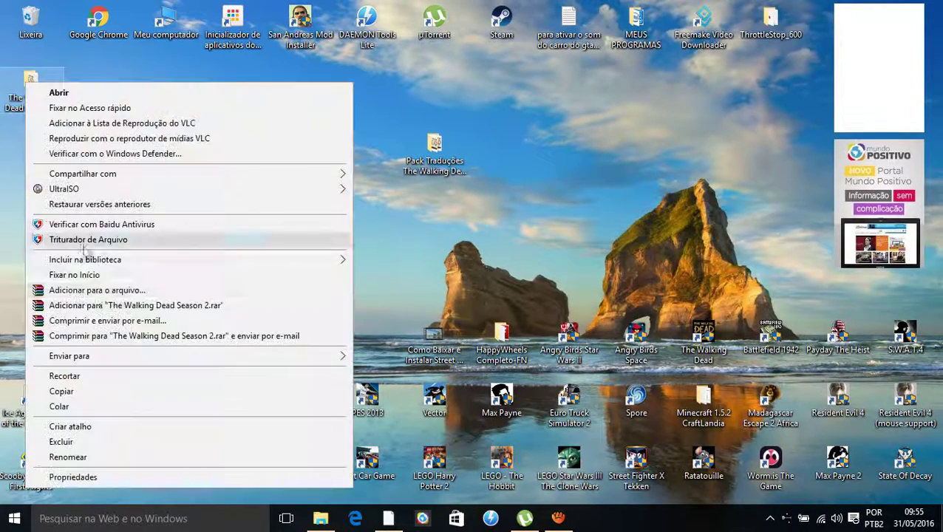
{"action": "left_click", "coordinate": [109, 442]}
{"action": "left_click_drag", "start_coordinate": [317, 149], "coordinate": [325, 160]}
{"action": "left_click", "coordinate": [208, 266]}
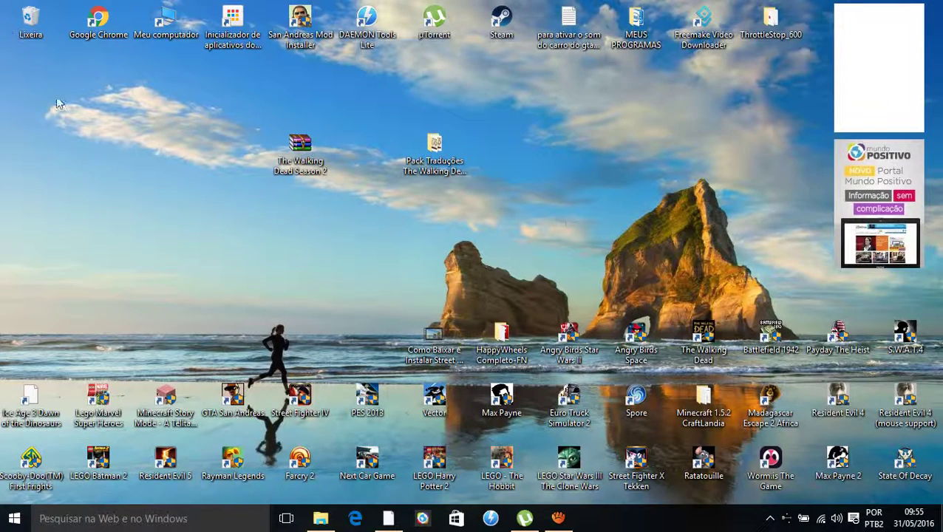
Browse to the installed game's folder at Windows (C:), Program Files (x86), Games Instalados, The Walking Dead Season 2.
{"action": "double_click", "coordinate": [157, 18]}
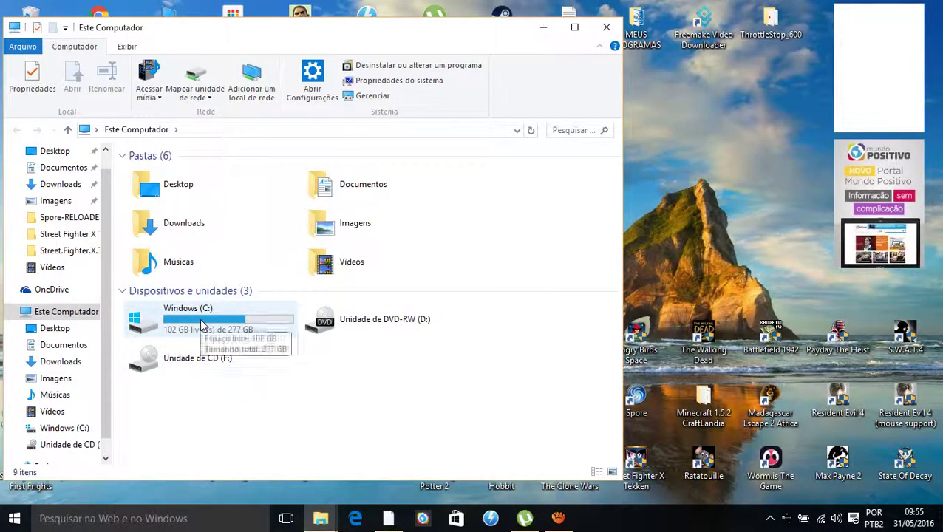
{"action": "double_click", "coordinate": [201, 326]}
{"action": "double_click", "coordinate": [210, 276]}
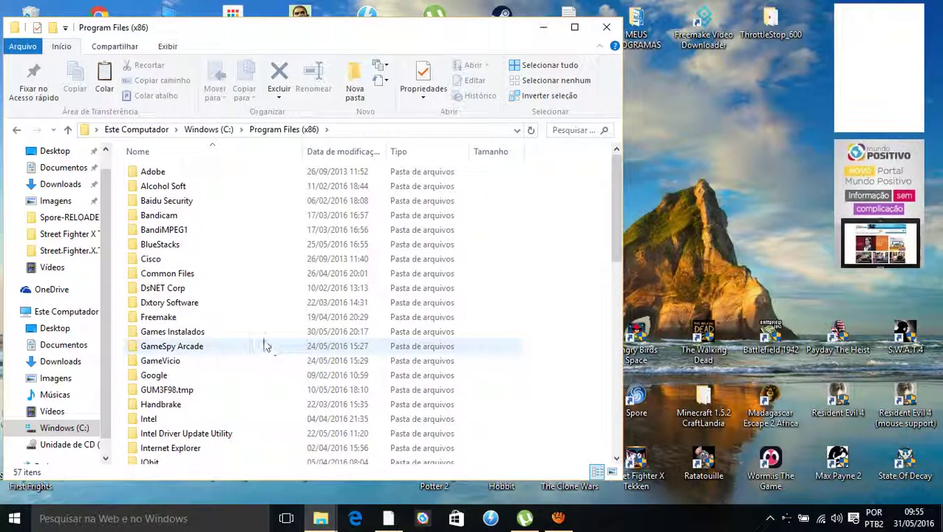
{"action": "double_click", "coordinate": [238, 339]}
{"action": "left_click", "coordinate": [232, 346]}
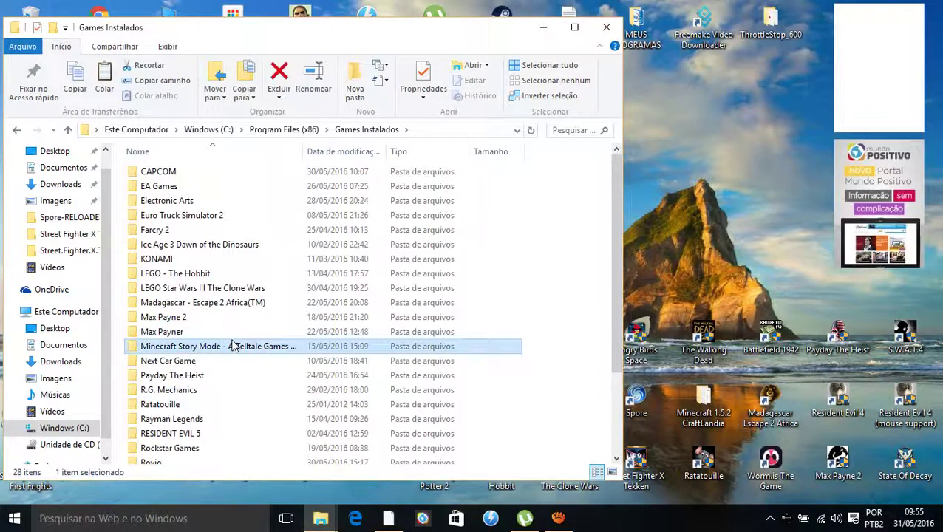
{"action": "scroll", "coordinate": [232, 345], "scroll_direction": "down", "scroll_amount": 3}
{"action": "left_click", "coordinate": [226, 400]}
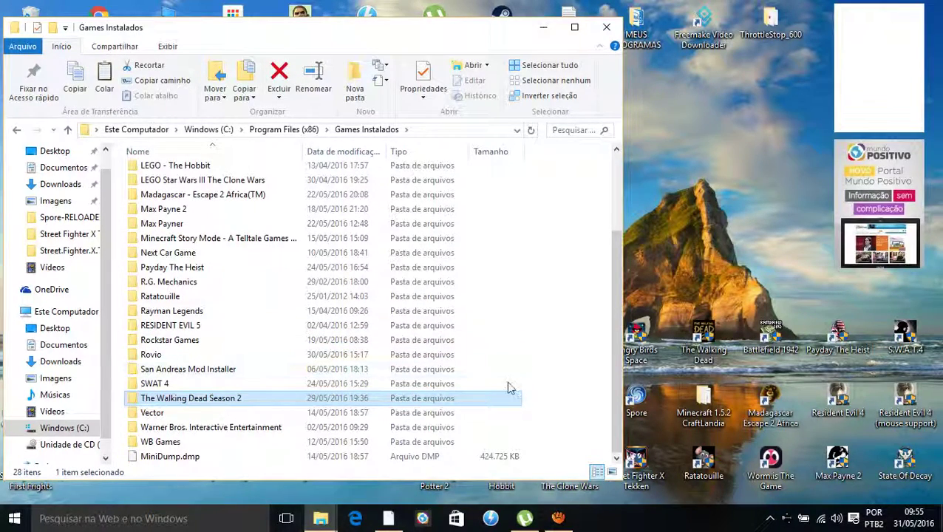
{"action": "double_click", "coordinate": [239, 398]}
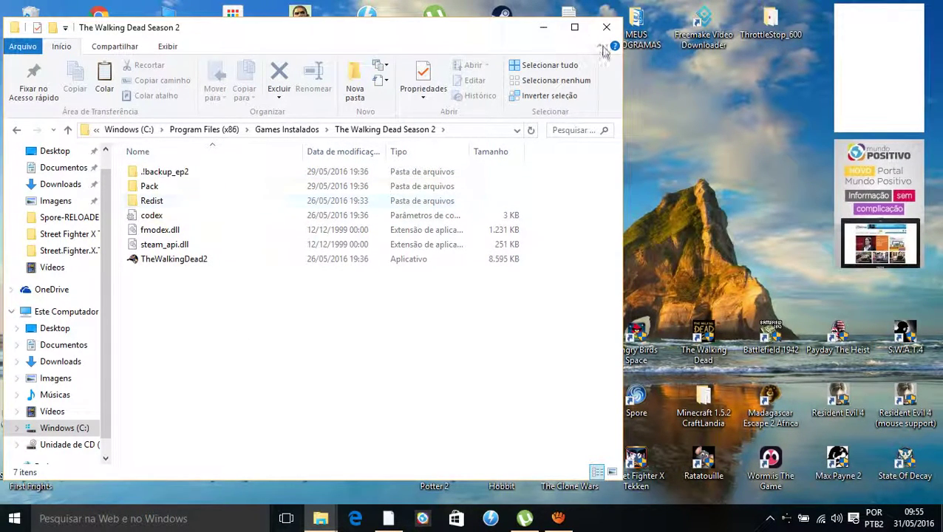
Check the send-to destinations offered for the TheWalkingDead2 application and close the folder.
{"action": "left_click", "coordinate": [215, 265]}
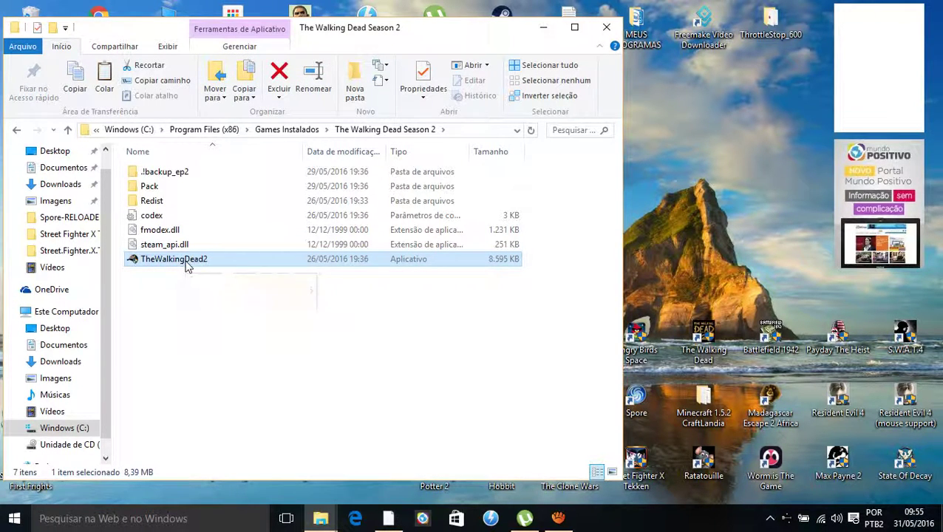
{"action": "right_click", "coordinate": [186, 266]}
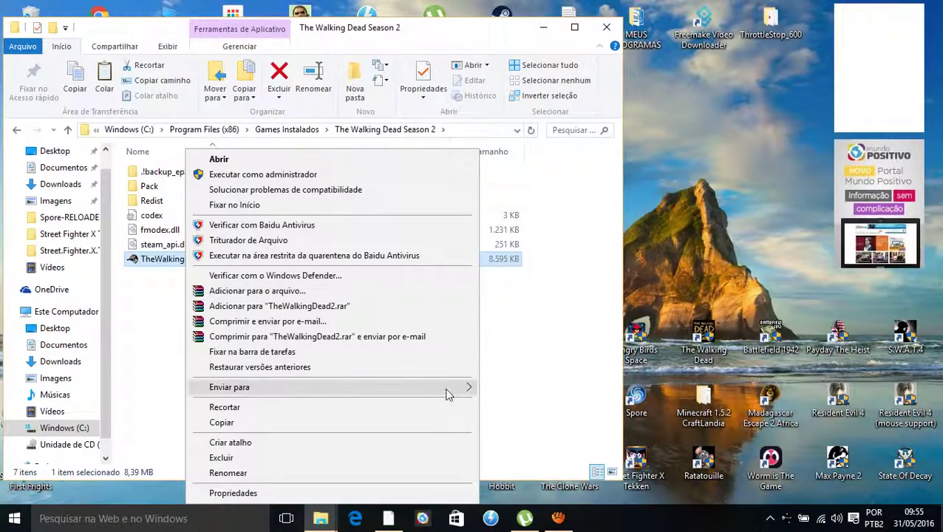
{"action": "mouse_move", "coordinate": [447, 392]}
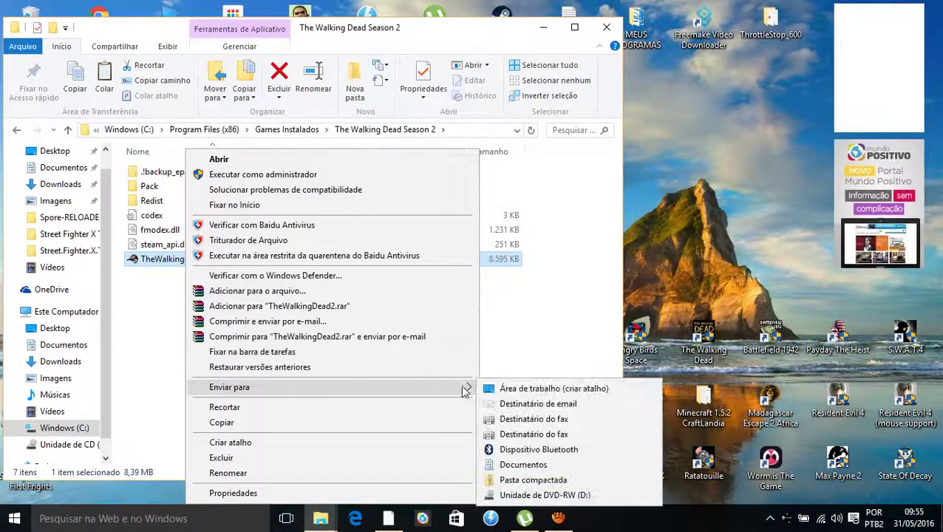
{"action": "left_click", "coordinate": [568, 329]}
{"action": "left_click", "coordinate": [606, 26]}
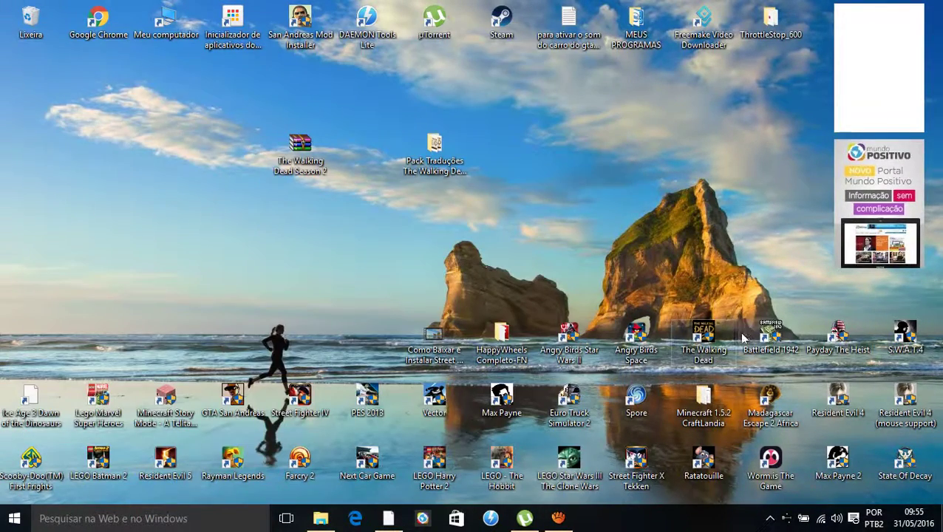
Set The Walking Dead desktop shortcut to run as administrator in its compatibility settings for all users.
{"action": "left_click_drag", "start_coordinate": [710, 339], "coordinate": [634, 213]}
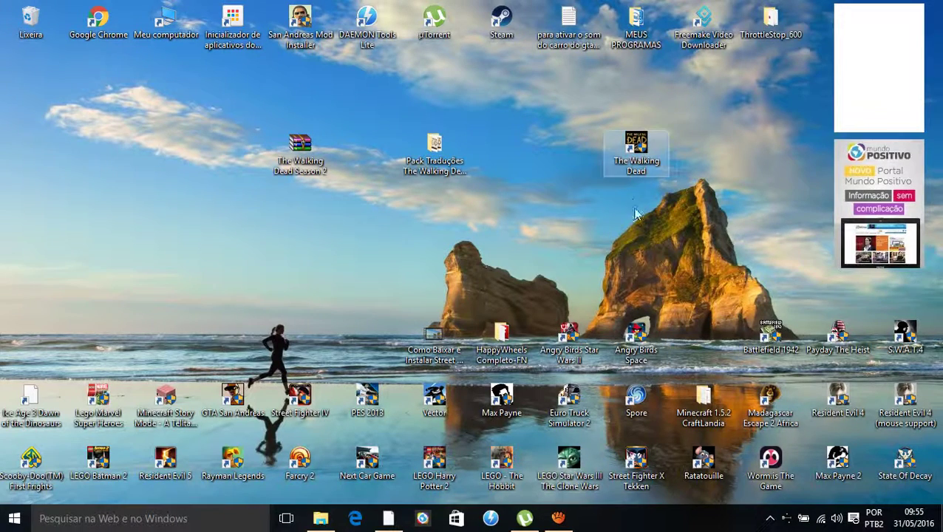
{"action": "right_click", "coordinate": [621, 152]}
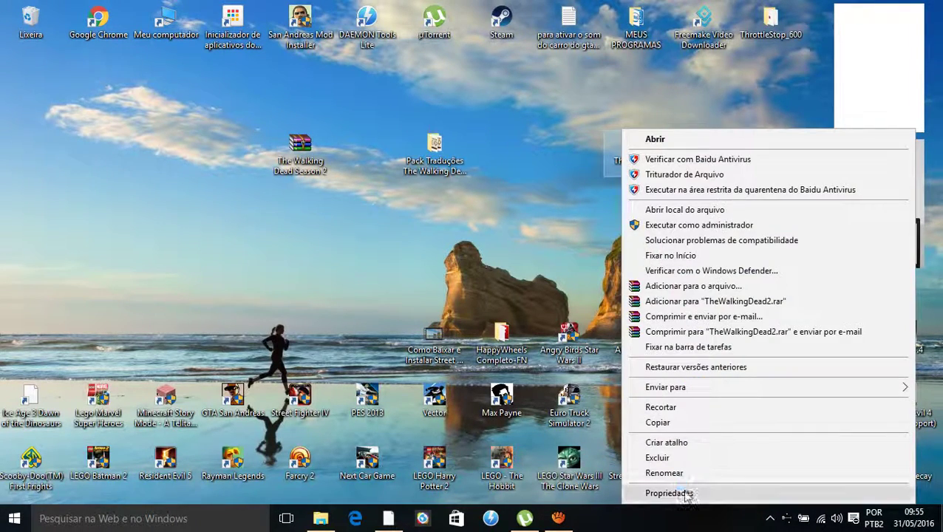
{"action": "left_click", "coordinate": [685, 492]}
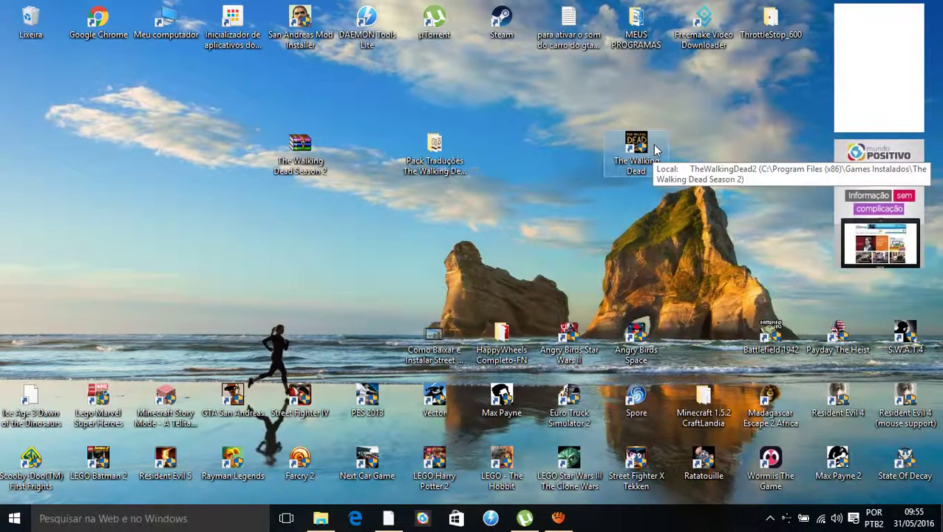
{"action": "left_click", "coordinate": [821, 182]}
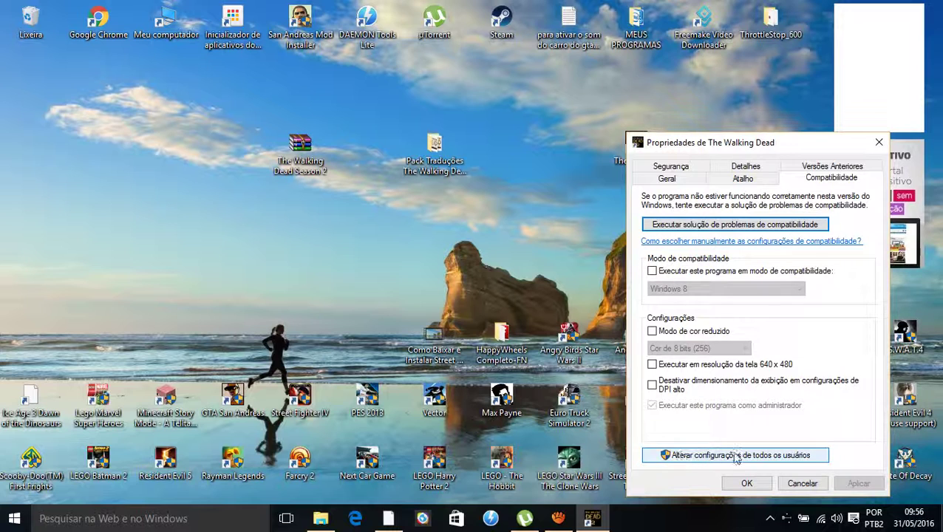
{"action": "left_click", "coordinate": [766, 461]}
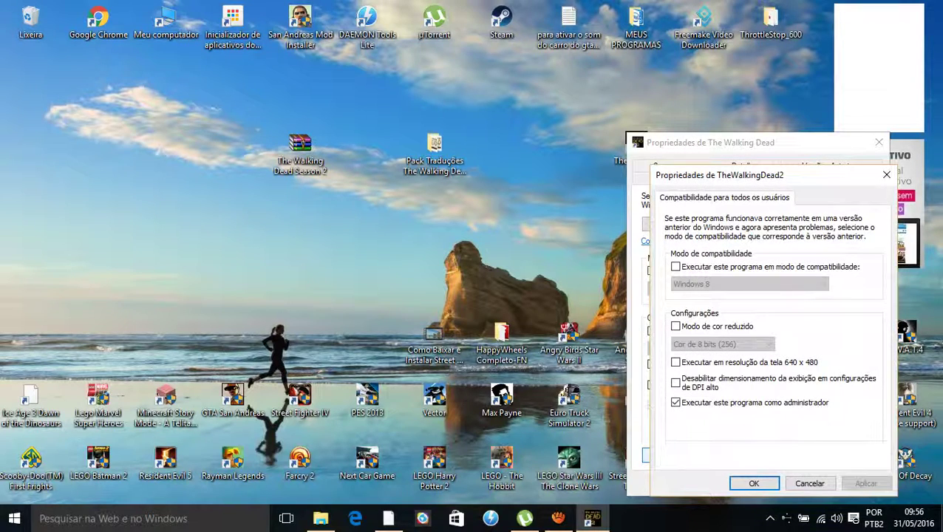
{"action": "key", "text": "Return"}
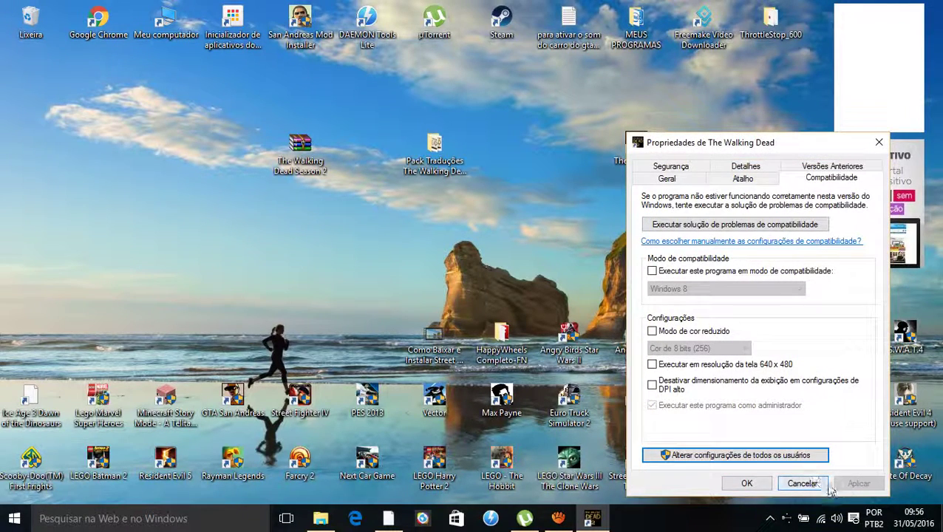
{"action": "left_click", "coordinate": [747, 484]}
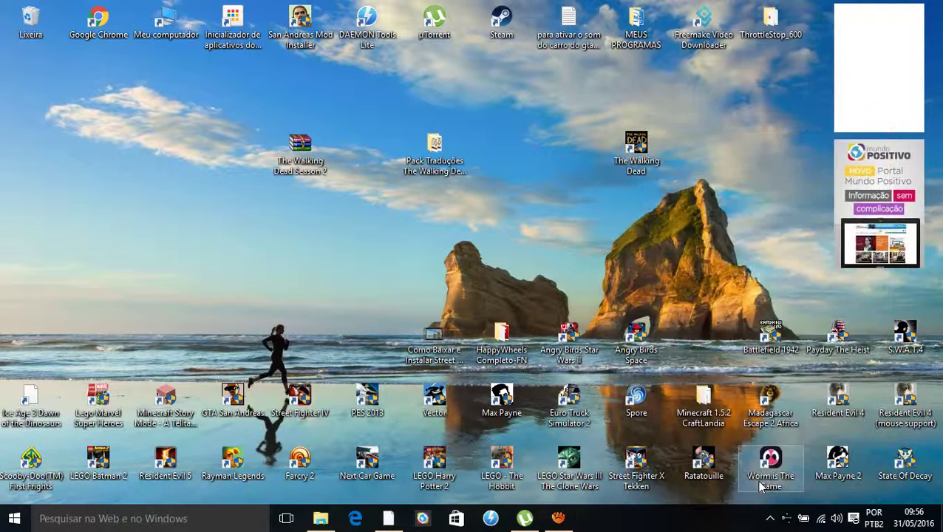
Move The Walking Dead shortcut back beside the Battlefield 1942 shortcut and refresh the desktop.
{"action": "right_click", "coordinate": [555, 241]}
{"action": "left_click", "coordinate": [584, 282]}
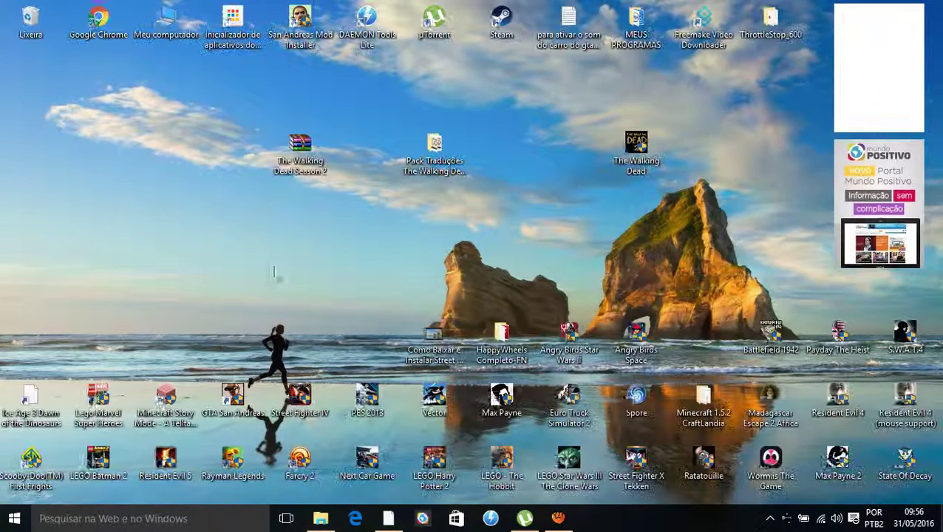
{"action": "left_click_drag", "start_coordinate": [637, 151], "coordinate": [704, 336]}
{"action": "right_click", "coordinate": [551, 216]}
{"action": "left_click", "coordinate": [582, 213]}
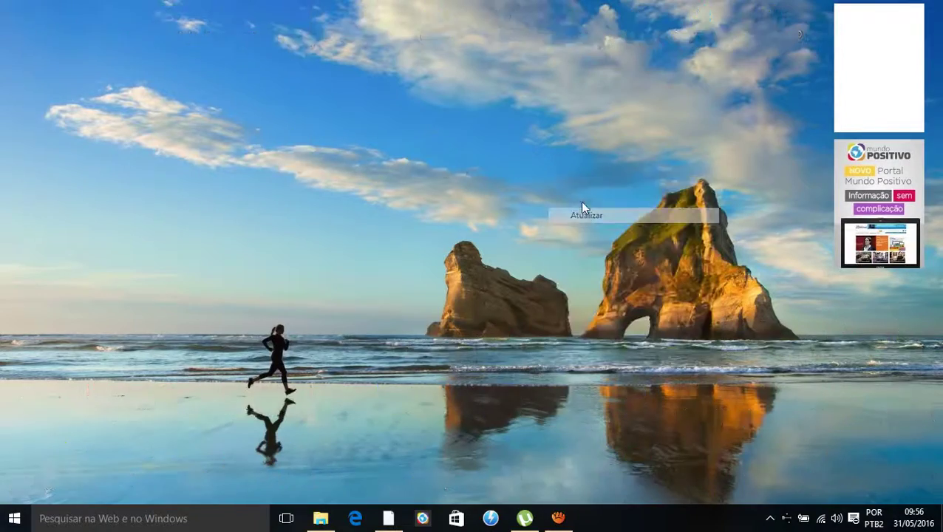
{"action": "right_click", "coordinate": [565, 133]}
{"action": "left_click", "coordinate": [586, 176]}
Open the Pack Traduções The Walking Dead Season Two folder and look over the translation installers for Episodes 1 to 5.
{"action": "mouse_move", "coordinate": [435, 148]}
{"action": "left_mouse_down"}
{"action": "mouse_move", "coordinate": [537, 181]}
{"action": "mouse_move", "coordinate": [427, 153]}
{"action": "left_mouse_up"}
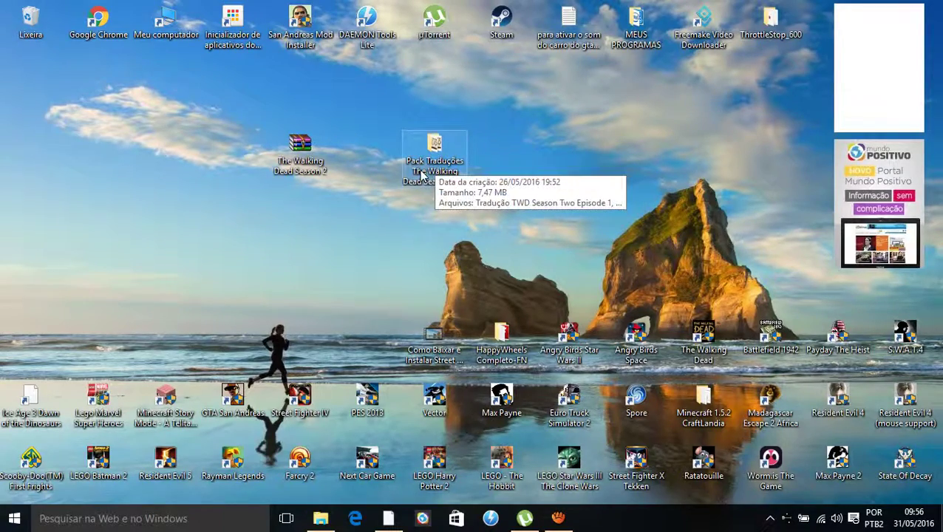
{"action": "double_click", "coordinate": [422, 174]}
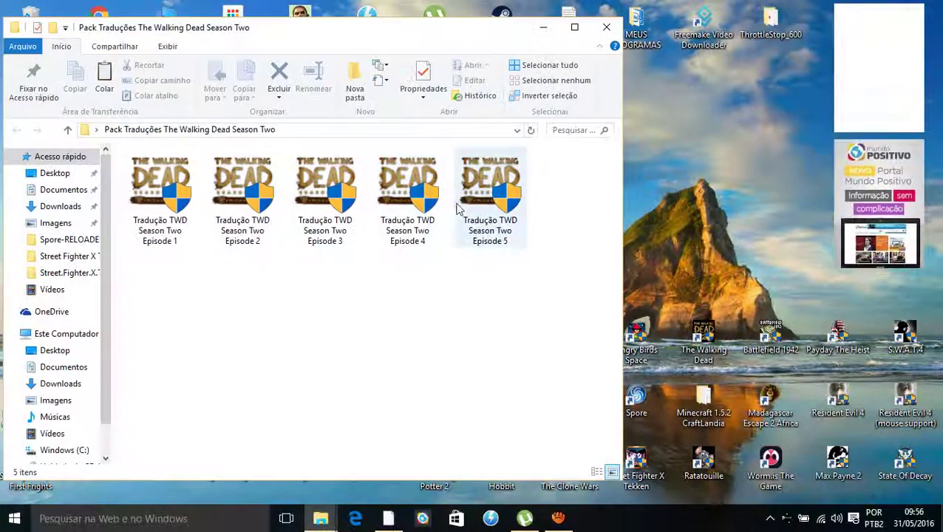
{"action": "left_click_drag", "start_coordinate": [537, 371], "coordinate": [140, 174]}
{"action": "left_click", "coordinate": [159, 207]}
{"action": "left_click", "coordinate": [244, 218]}
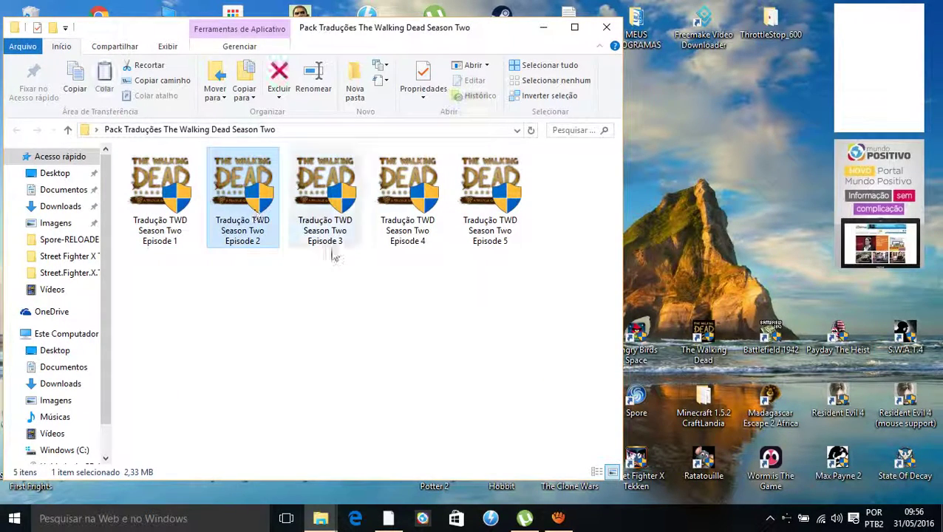
{"action": "left_click", "coordinate": [329, 225]}
{"action": "left_click", "coordinate": [413, 241]}
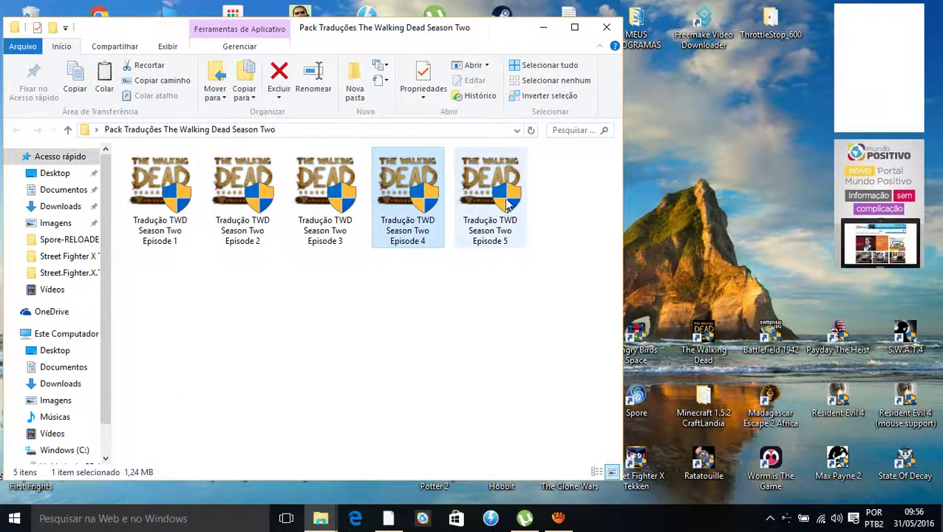
{"action": "left_click", "coordinate": [490, 233]}
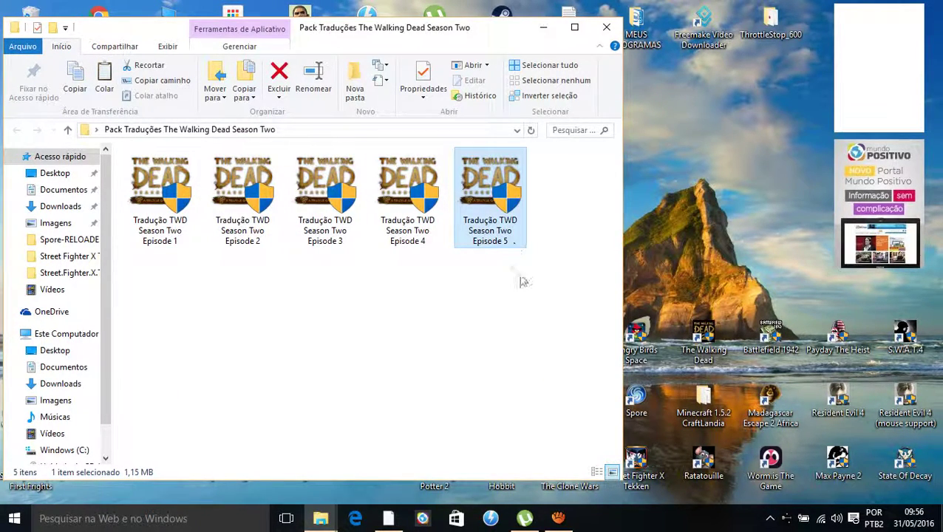
Locate The Walking Dead desktop shortcut and review the episode translation installers again in the translation pack folder.
{"action": "left_click", "coordinate": [703, 344]}
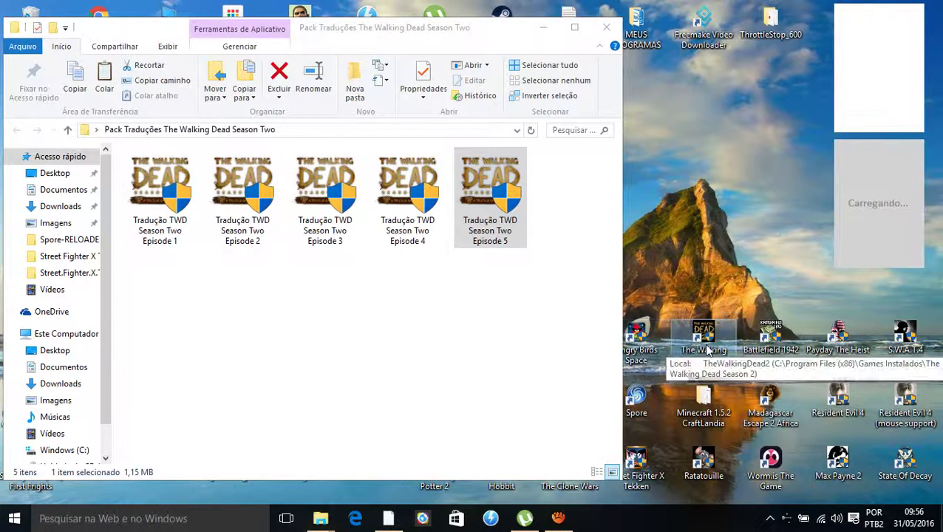
{"action": "left_click", "coordinate": [226, 291]}
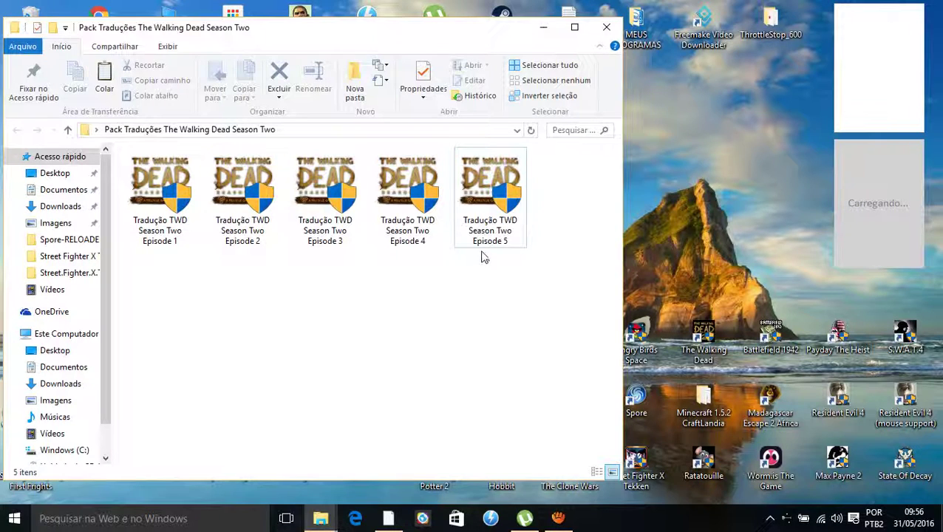
{"action": "left_click", "coordinate": [480, 211]}
{"action": "left_click", "coordinate": [429, 214]}
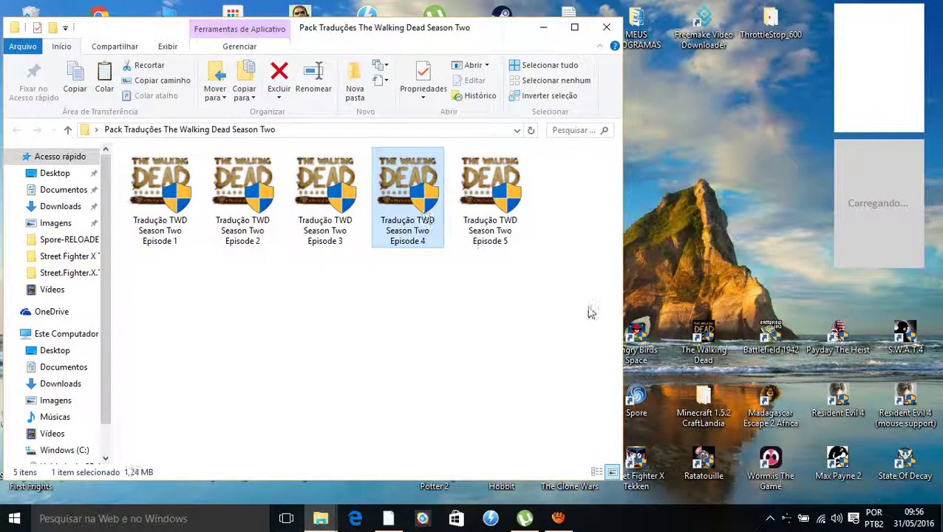
{"action": "left_click", "coordinate": [155, 212]}
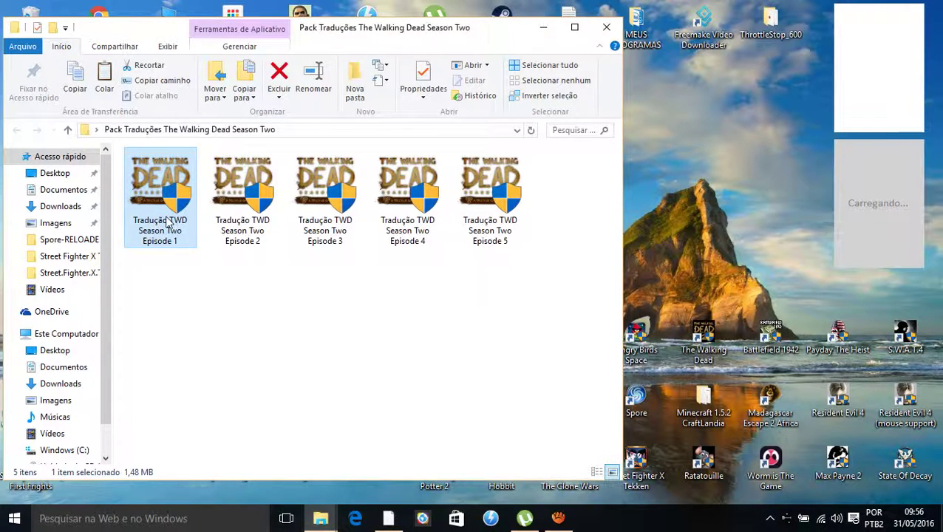
{"action": "left_click", "coordinate": [252, 227]}
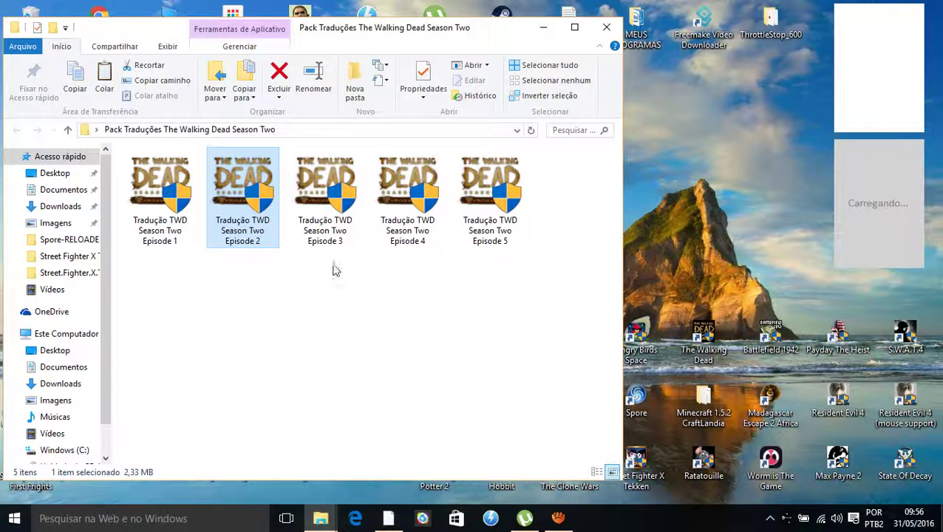
{"action": "left_click", "coordinate": [336, 235]}
{"action": "left_click", "coordinate": [373, 332]}
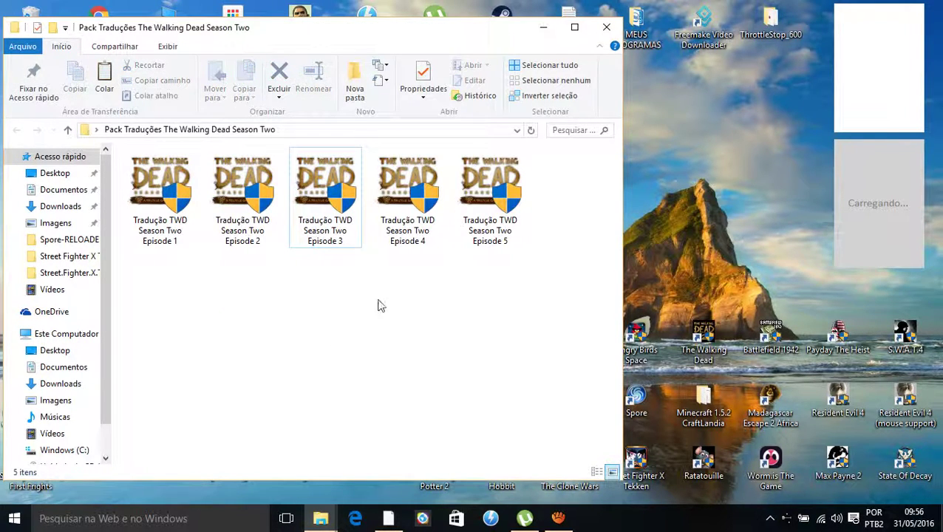
{"action": "right_click", "coordinate": [219, 301]}
{"action": "left_click", "coordinate": [269, 353]}
Run the Episode 1 translation installer as administrator and advance past its information and credits pages to the game location dialog.
{"action": "left_click", "coordinate": [160, 191]}
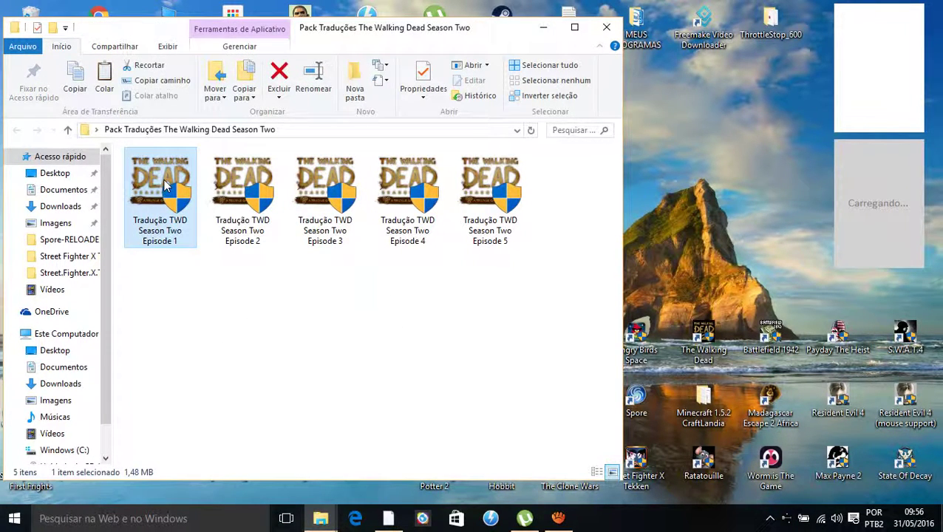
{"action": "right_click", "coordinate": [164, 186]}
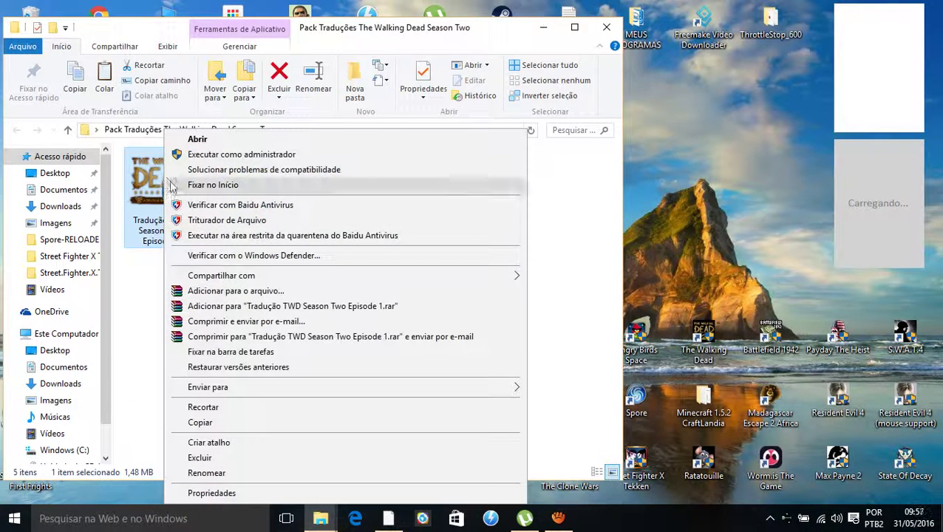
{"action": "left_click", "coordinate": [228, 155]}
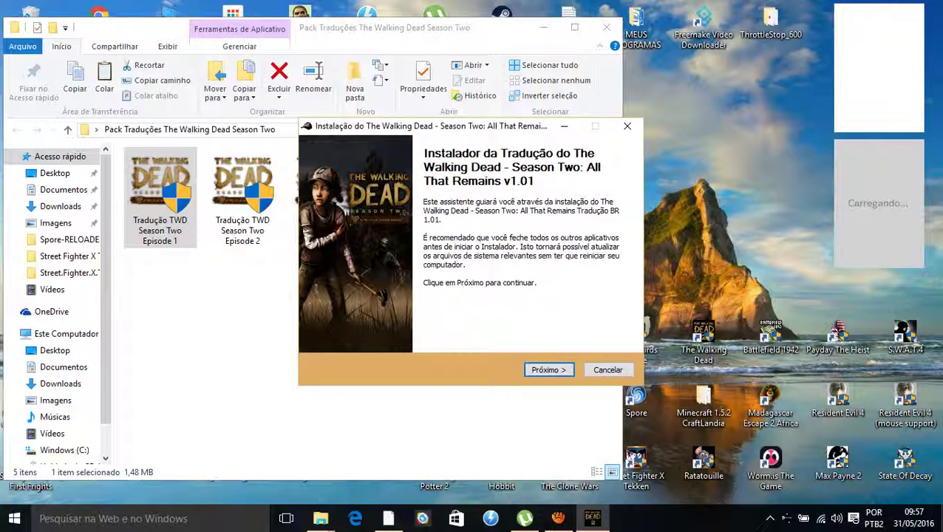
{"action": "key", "text": "Return"}
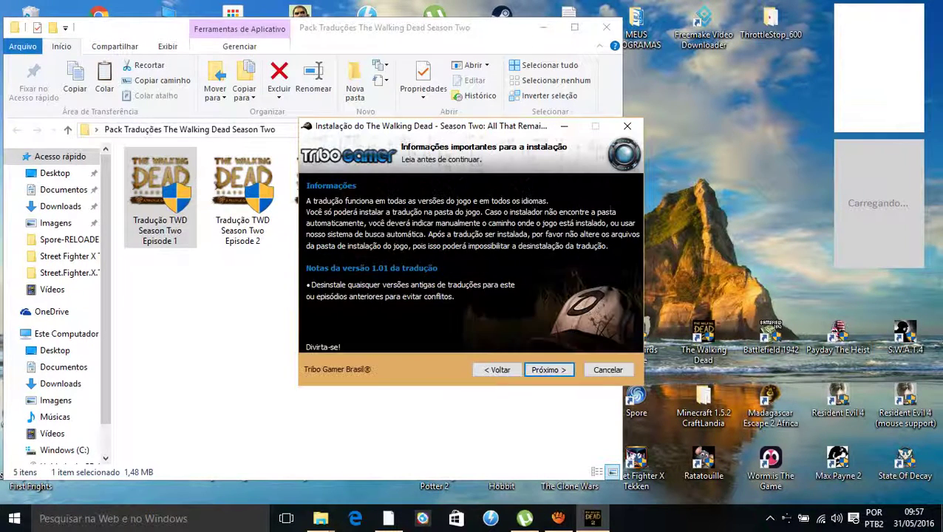
{"action": "key", "text": "Return"}
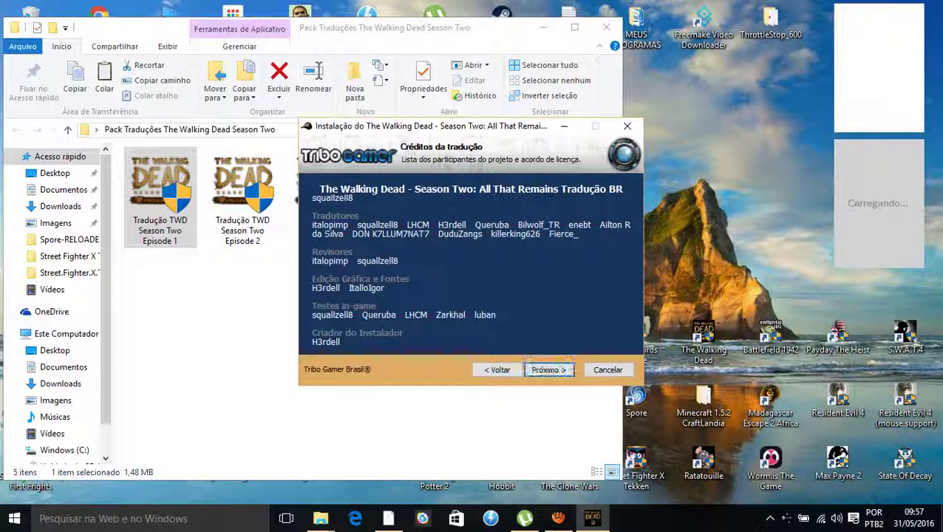
{"action": "key", "text": "Return"}
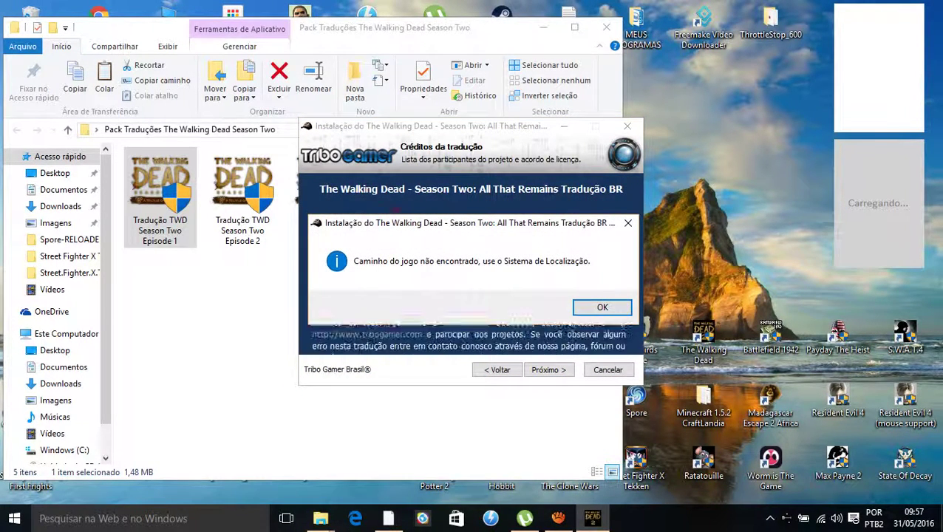
{"action": "key", "text": "Return"}
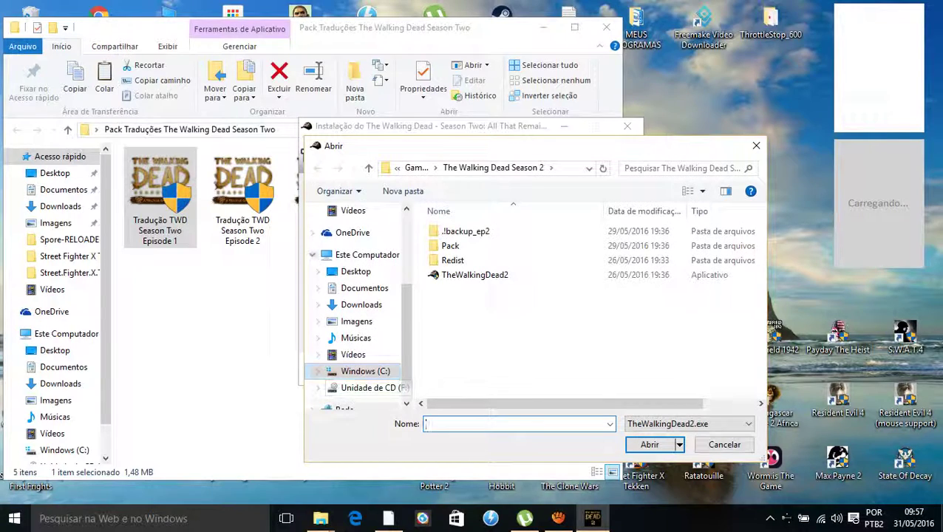
Point the installer to TheWalkingDead2 in Windows (C:), Program Files (x86), Games Instalados, The Walking Dead Season 2.
{"action": "left_click", "coordinate": [365, 371]}
{"action": "double_click", "coordinate": [474, 389]}
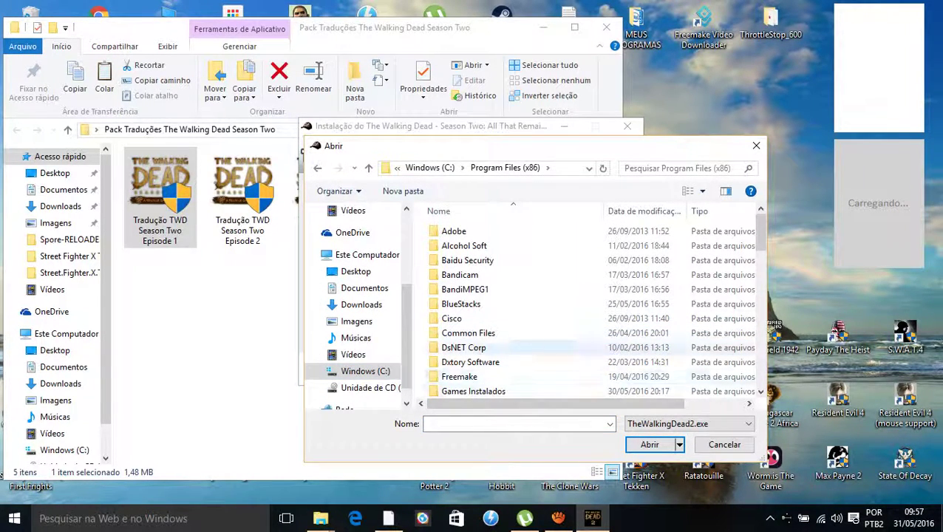
{"action": "double_click", "coordinate": [474, 391]}
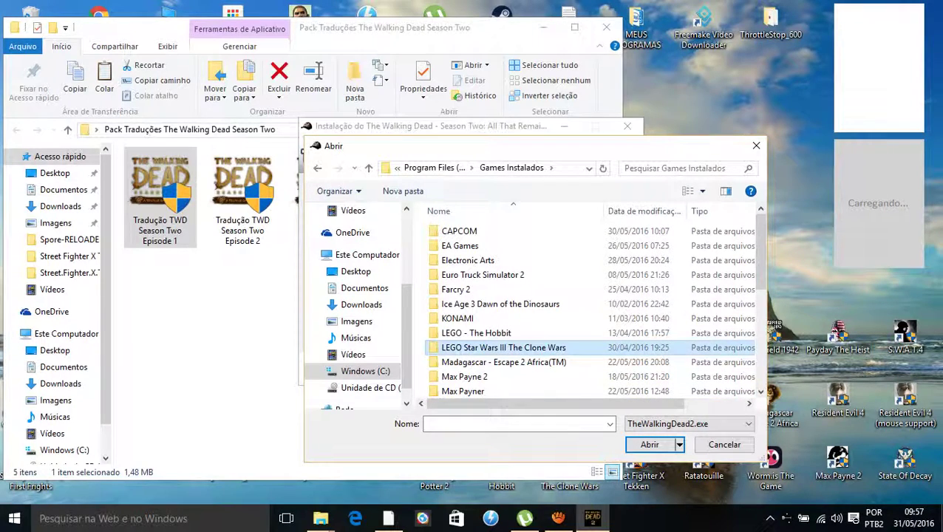
{"action": "scroll", "coordinate": [491, 346], "scroll_direction": "down", "scroll_amount": 5}
{"action": "key", "text": "Return"}
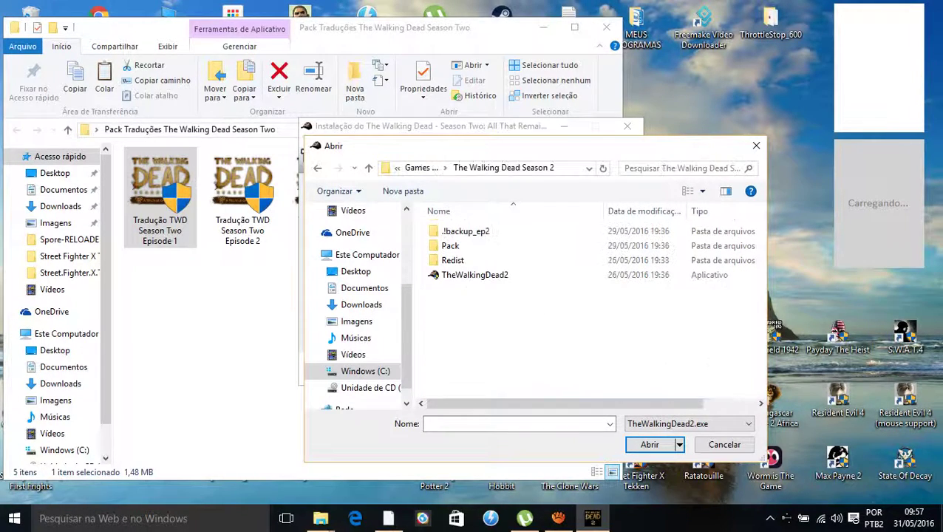
{"action": "left_click", "coordinate": [475, 275]}
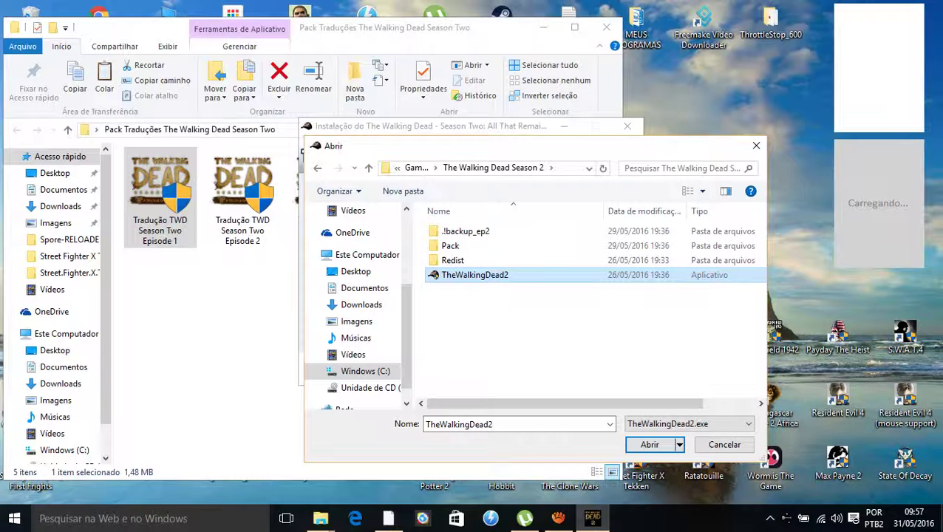
{"action": "key", "text": "Return"}
{"action": "key", "text": "Return"}
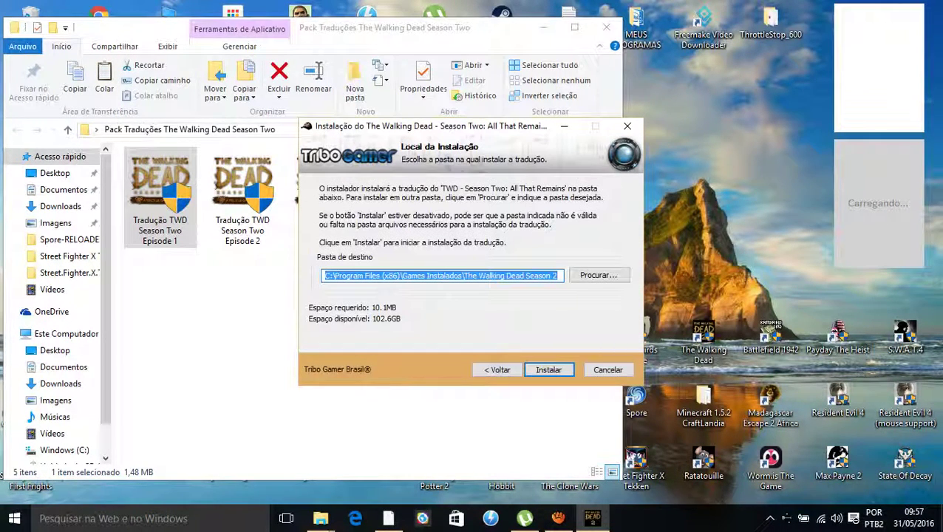
Cancel the Episode 1 translation installation and close the translation pack folder.
{"action": "left_click", "coordinate": [625, 372]}
{"action": "left_click", "coordinate": [535, 307]}
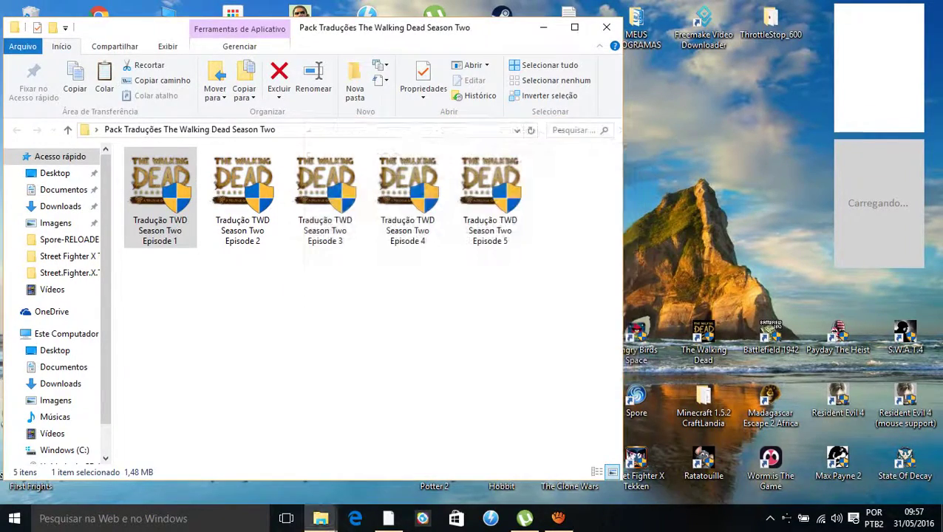
{"action": "left_click", "coordinate": [613, 38]}
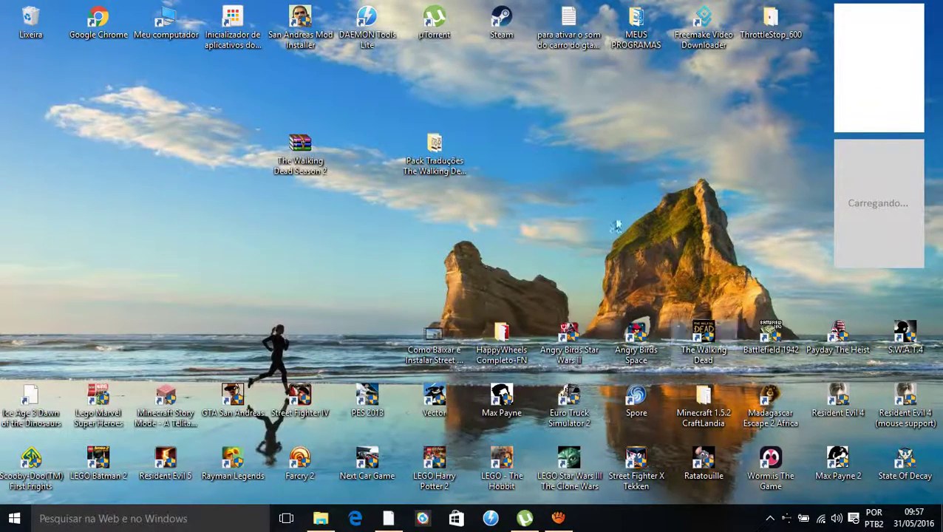
{"action": "right_click", "coordinate": [543, 223]}
{"action": "left_click", "coordinate": [583, 260]}
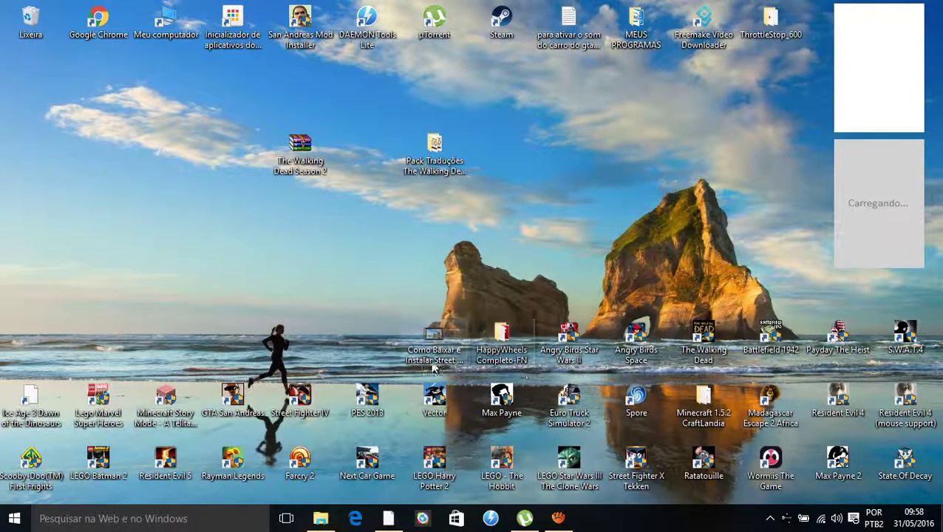
{"action": "right_click", "coordinate": [334, 228]}
{"action": "left_click", "coordinate": [434, 261]}
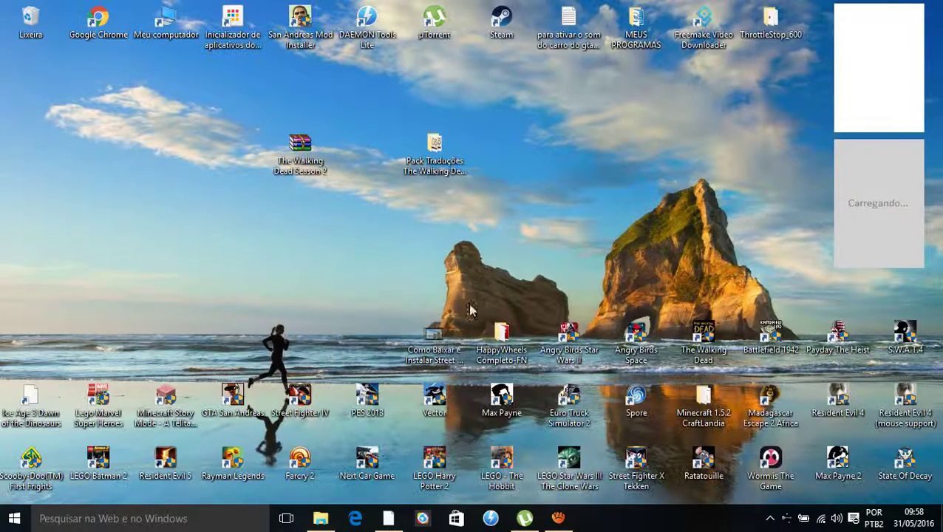
Reopen the translation pack folder to check the Episode 1 and Episode 2 installers, and close it again.
{"action": "double_click", "coordinate": [434, 147]}
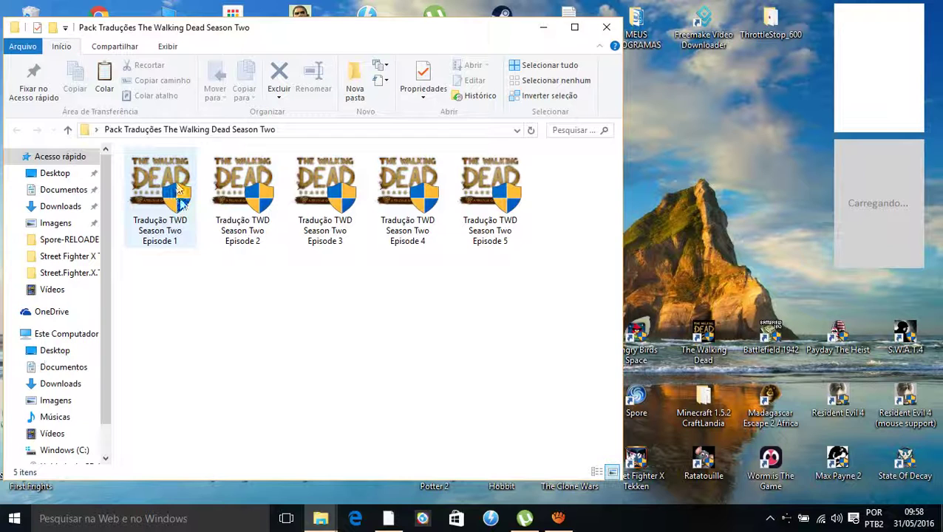
{"action": "left_click", "coordinate": [183, 218]}
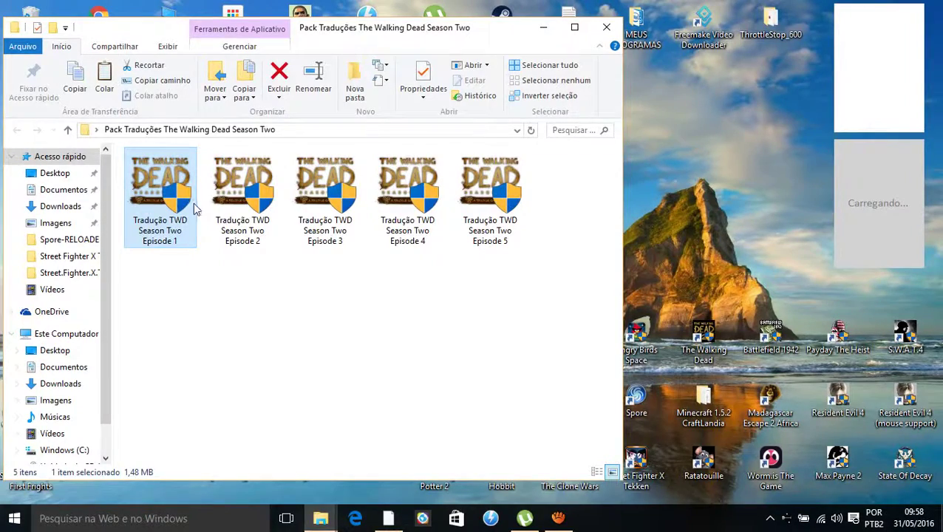
{"action": "left_click", "coordinate": [244, 194]}
{"action": "left_click", "coordinate": [606, 27]}
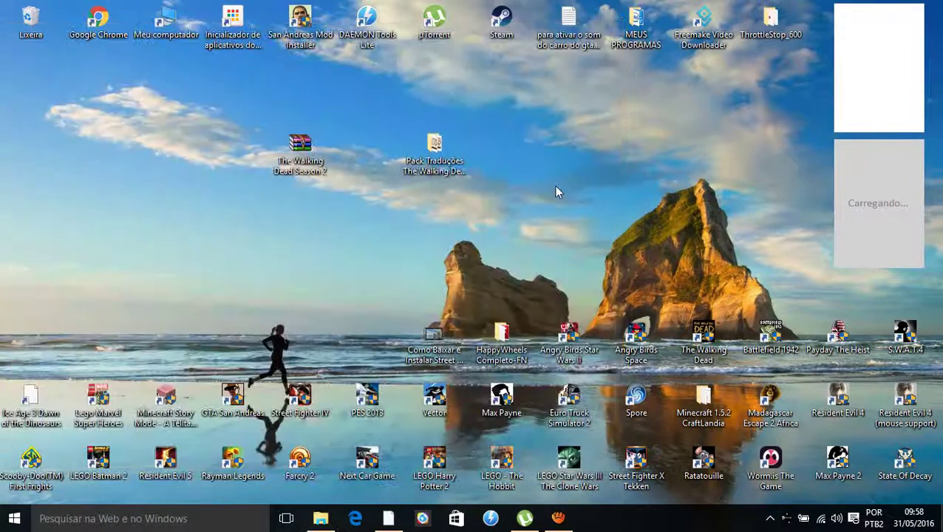
{"action": "right_click", "coordinate": [555, 187]}
{"action": "left_click", "coordinate": [577, 230]}
Minimize the aTube Catcher window and enter The Walking Dead Season Two from its title screen to open Ajuda & Opções.
{"action": "left_click", "coordinate": [560, 519]}
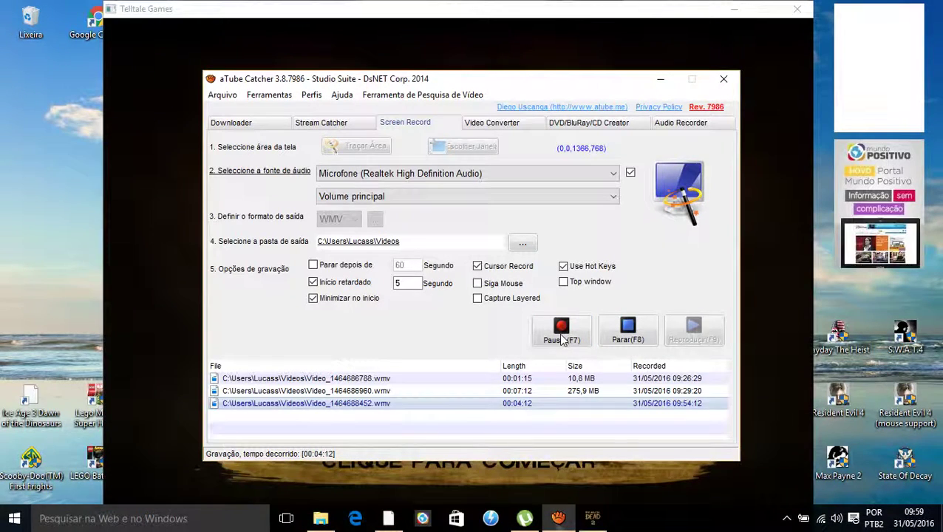
{"action": "left_click", "coordinate": [660, 79]}
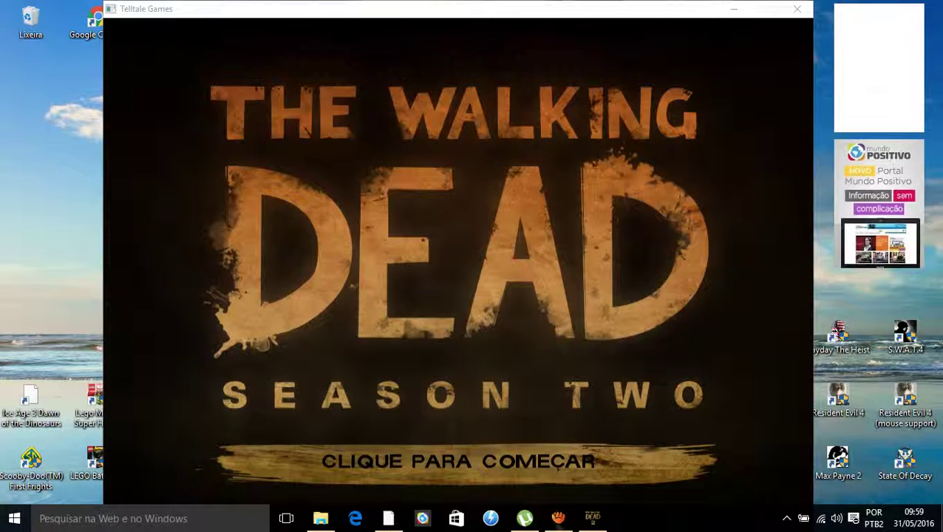
{"action": "left_click", "coordinate": [376, 22]}
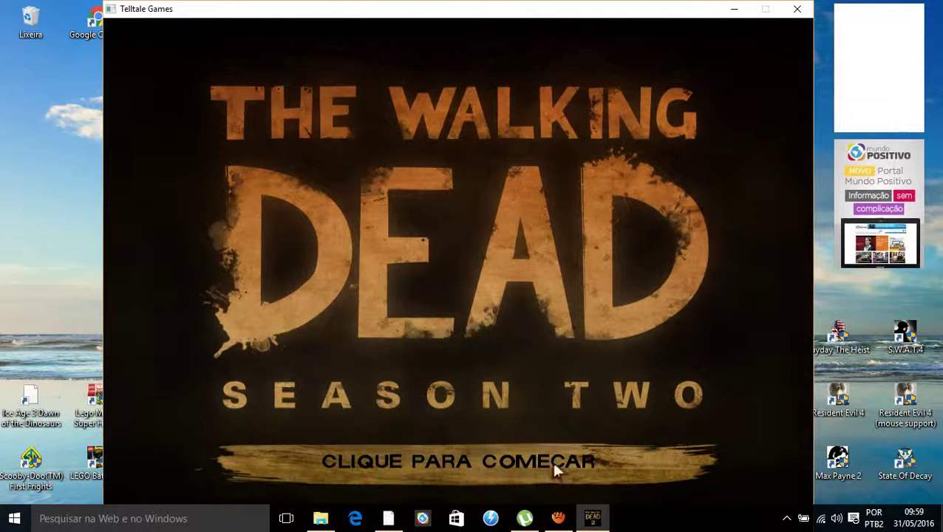
{"action": "left_click", "coordinate": [446, 466]}
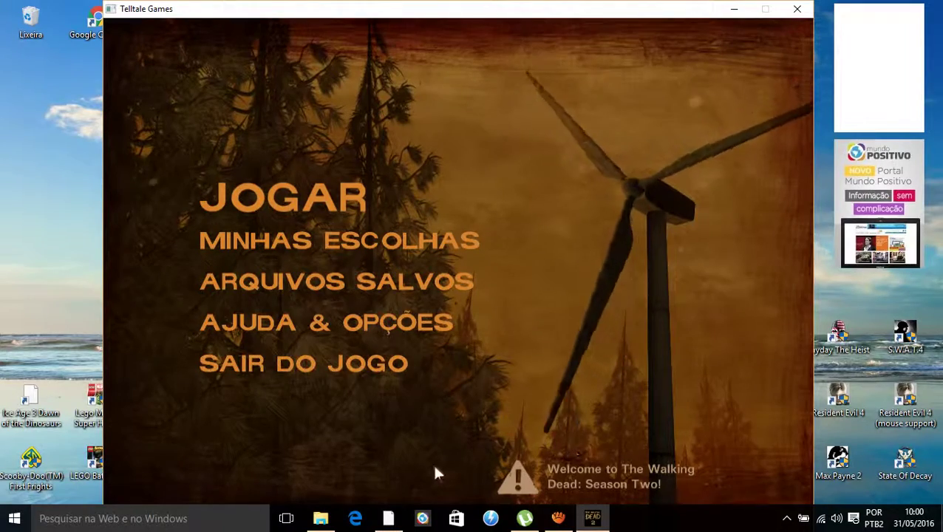
{"action": "left_click", "coordinate": [341, 327]}
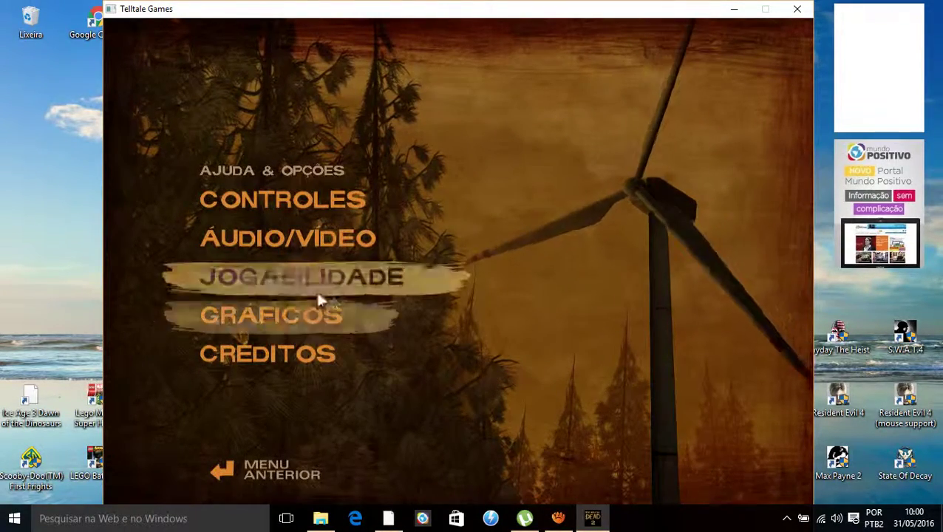
Review the Jogabilidade, Áudio/Vídeo and Gráficos settings without changing them, and return to the main menu.
{"action": "left_click", "coordinate": [305, 277]}
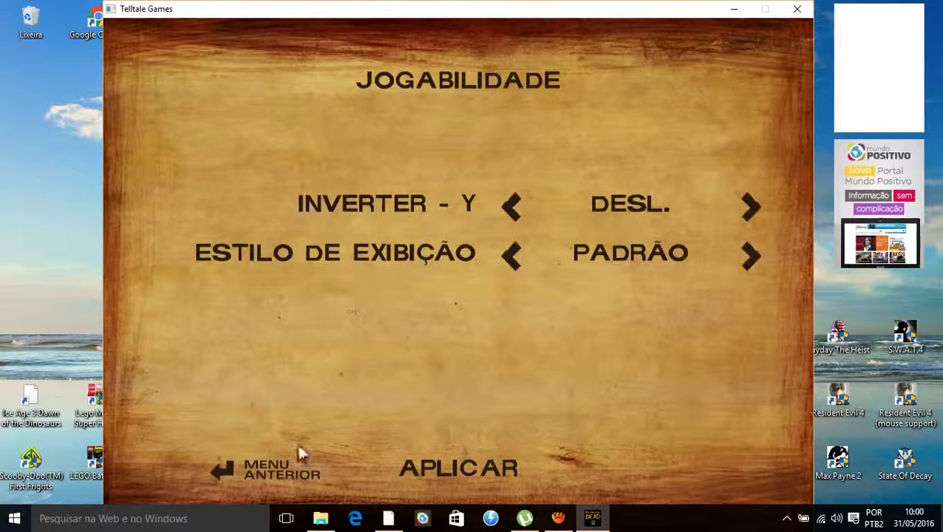
{"action": "left_click", "coordinate": [298, 467]}
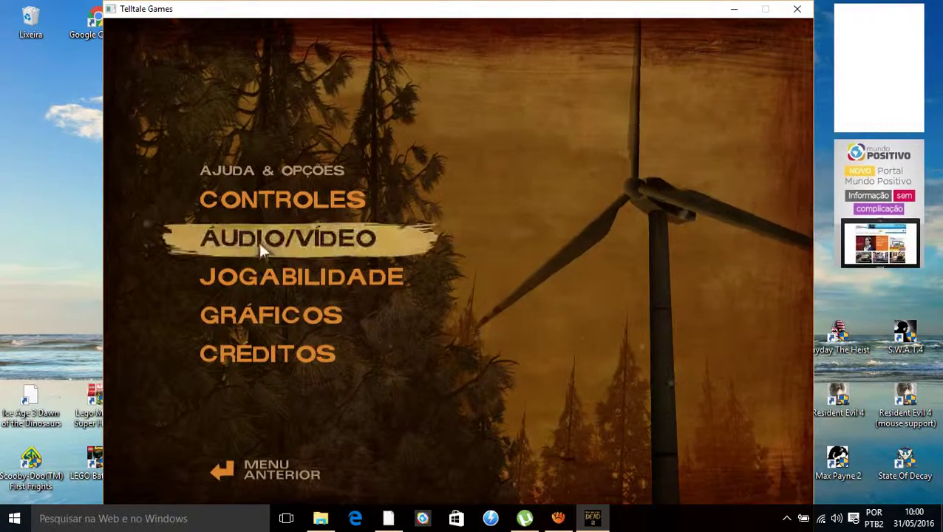
{"action": "left_click", "coordinate": [261, 241]}
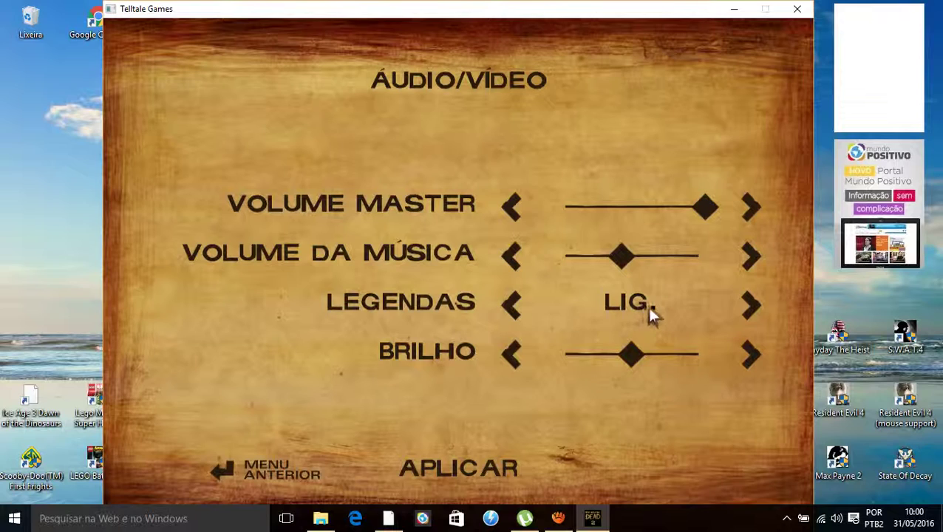
{"action": "left_click", "coordinate": [270, 472]}
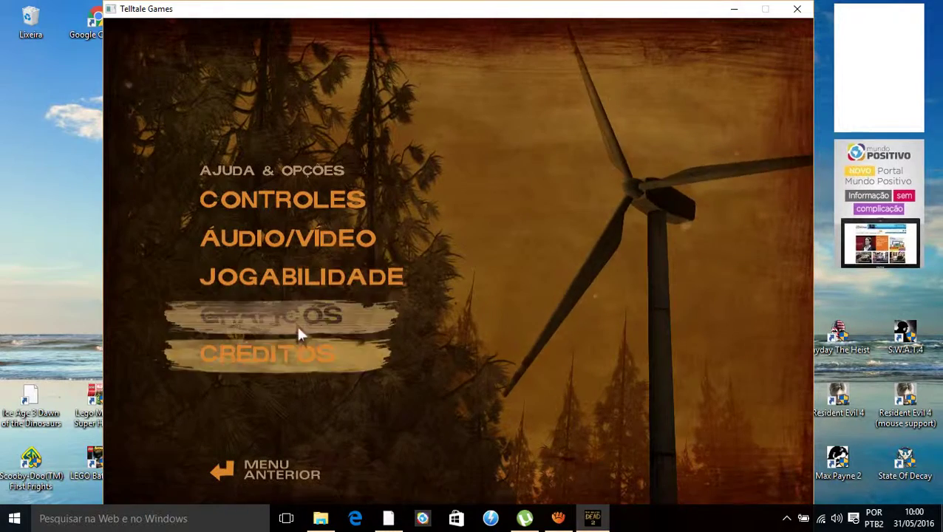
{"action": "left_click", "coordinate": [297, 314]}
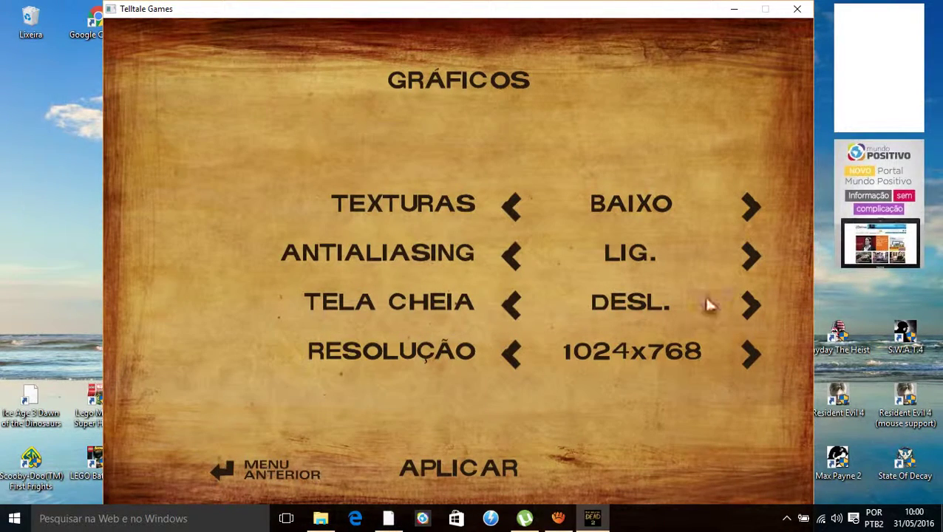
{"action": "left_click", "coordinate": [281, 474]}
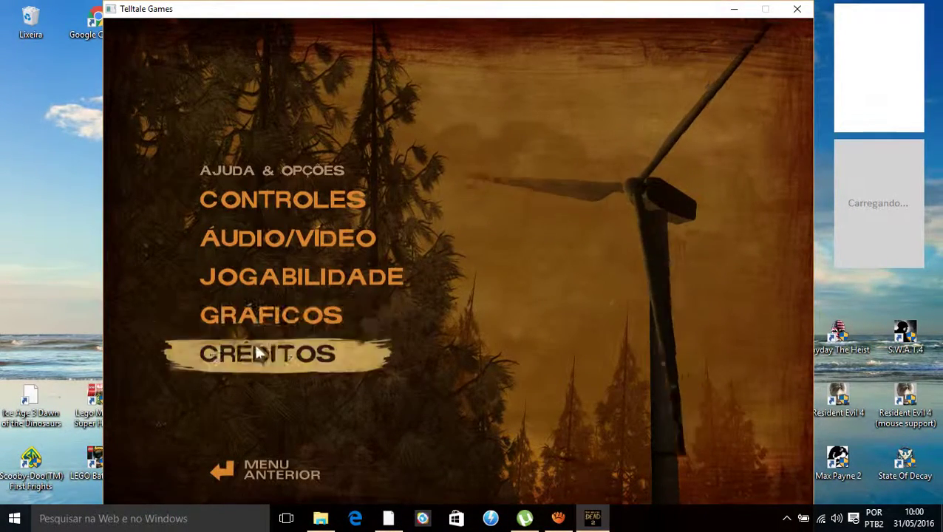
{"action": "left_click", "coordinate": [264, 467]}
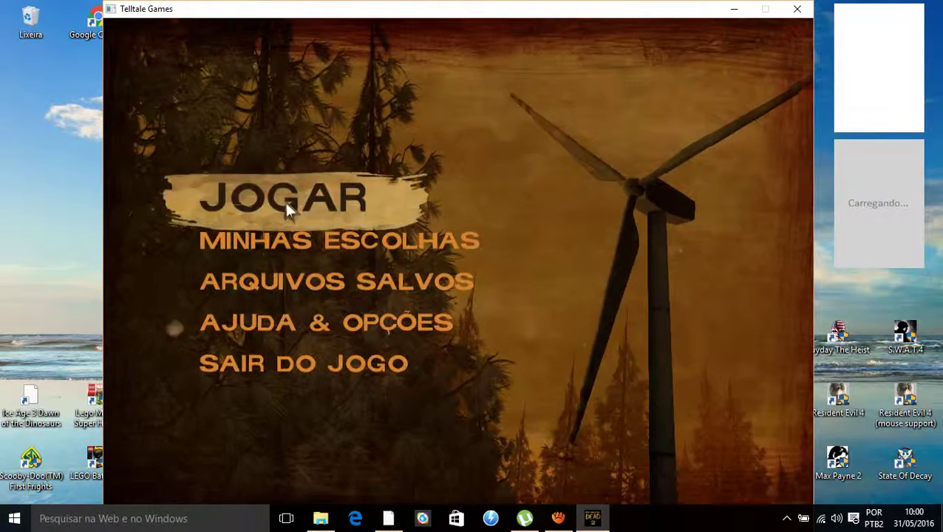
Open Jogar and browse the translated chapters of Episode 2 back to Episode 1's Capítulo 11, returning to Episode 2's Continuar entry.
{"action": "left_click", "coordinate": [289, 210]}
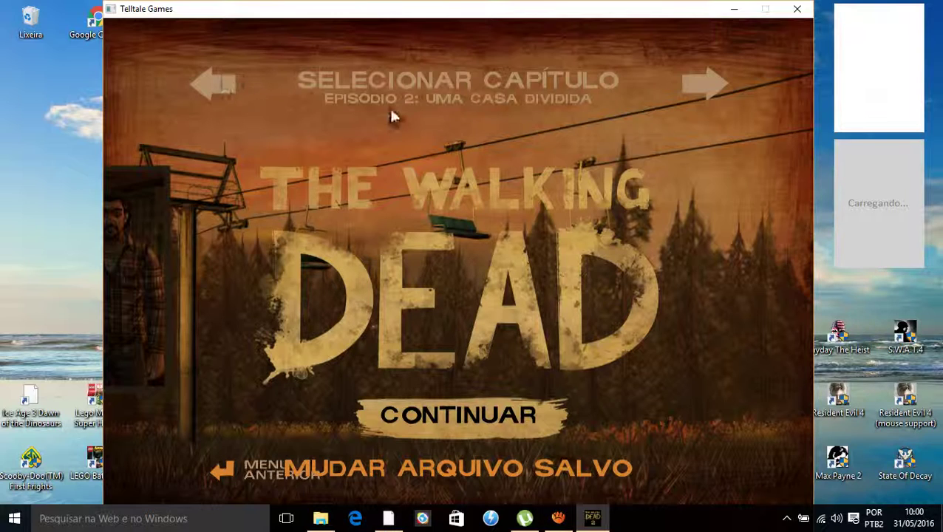
{"action": "left_click", "coordinate": [204, 84]}
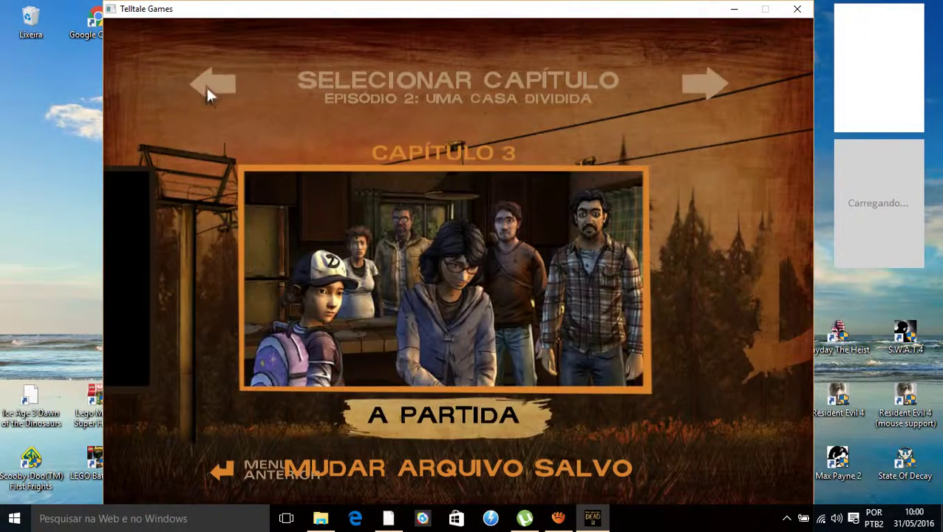
{"action": "left_click", "coordinate": [208, 86]}
{"action": "left_click", "coordinate": [213, 91]}
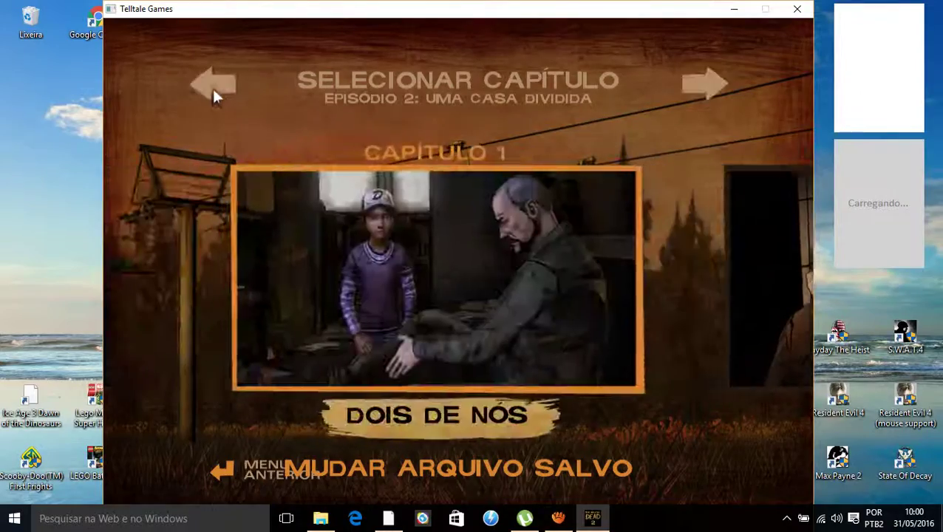
{"action": "left_click", "coordinate": [213, 90]}
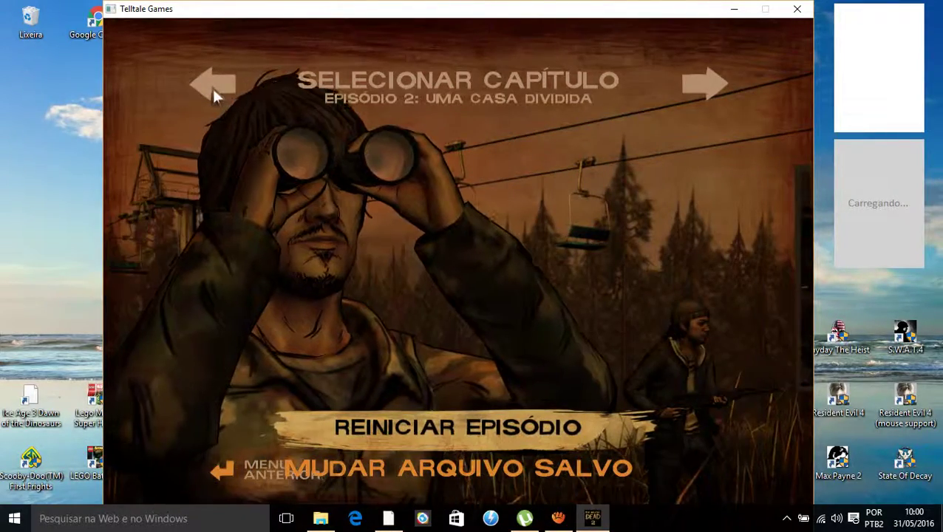
{"action": "left_click", "coordinate": [220, 91]}
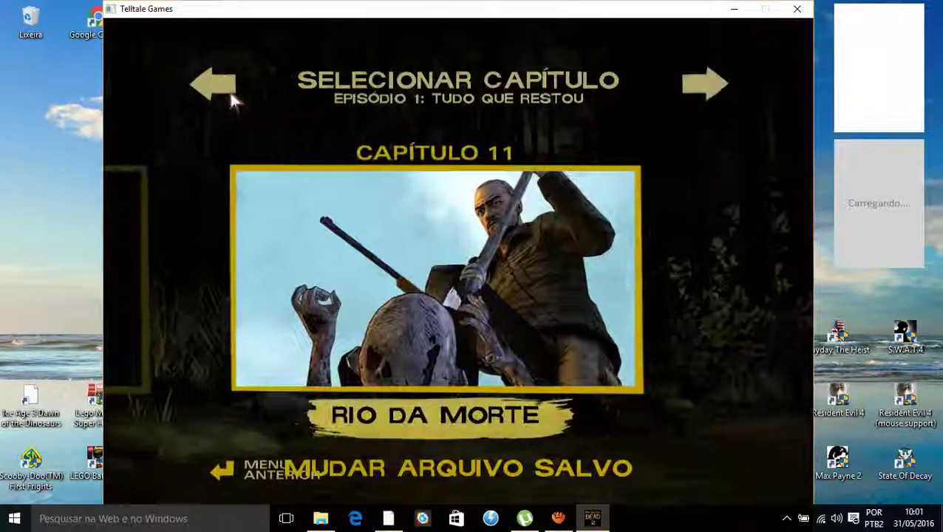
{"action": "left_click", "coordinate": [703, 94]}
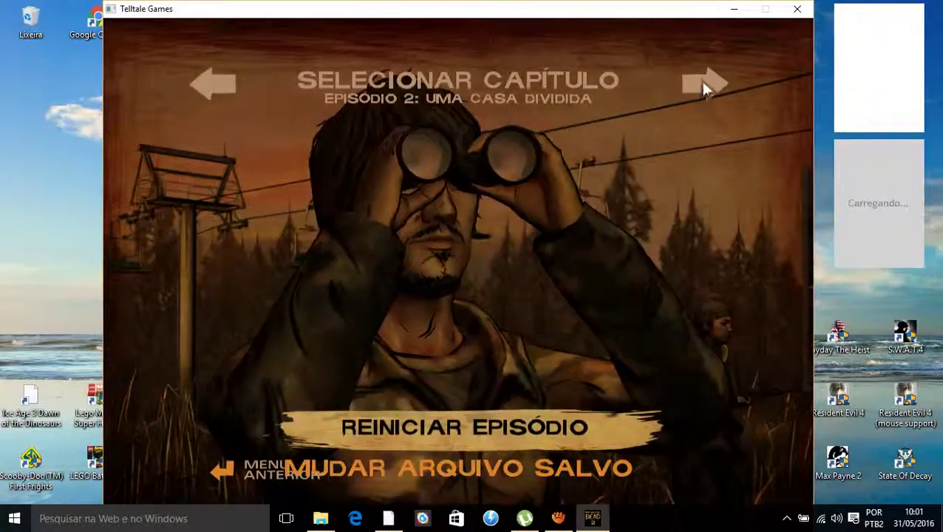
{"action": "left_click", "coordinate": [704, 89]}
{"action": "left_click", "coordinate": [704, 87]}
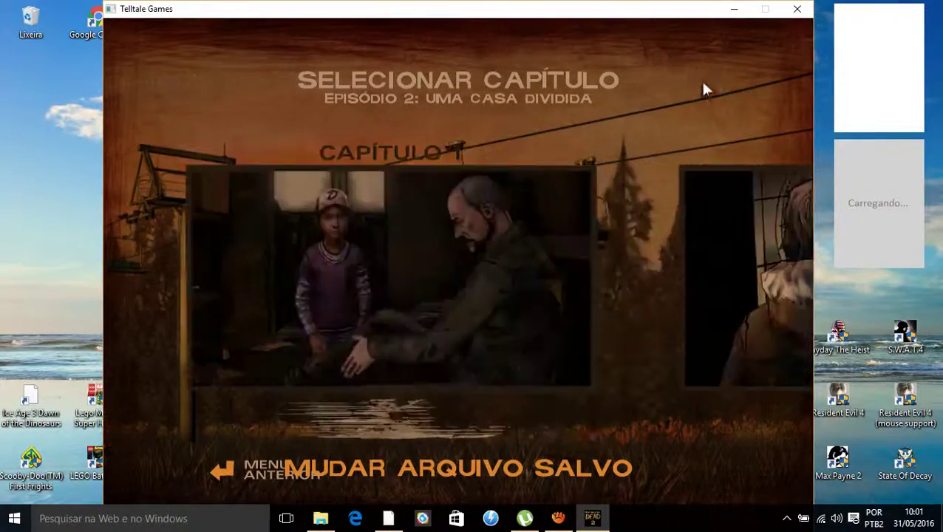
{"action": "left_click", "coordinate": [704, 87]}
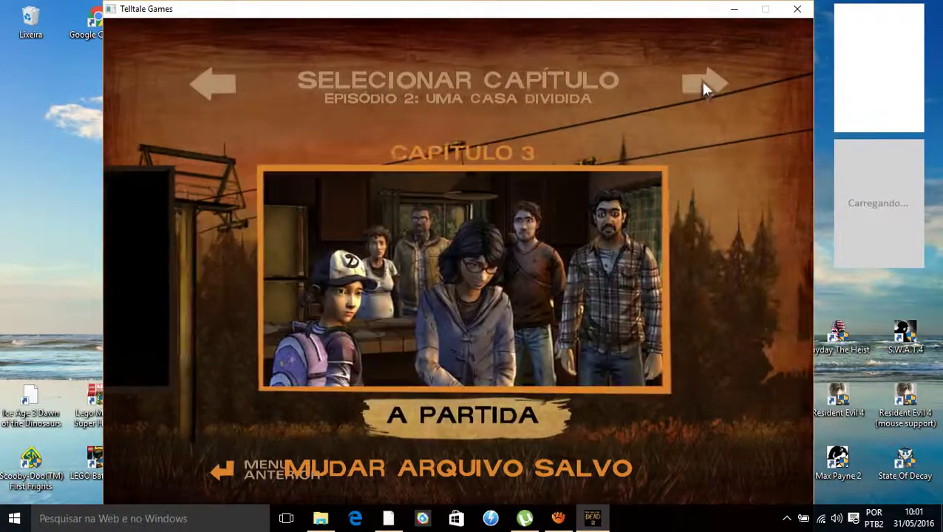
{"action": "left_click", "coordinate": [704, 87]}
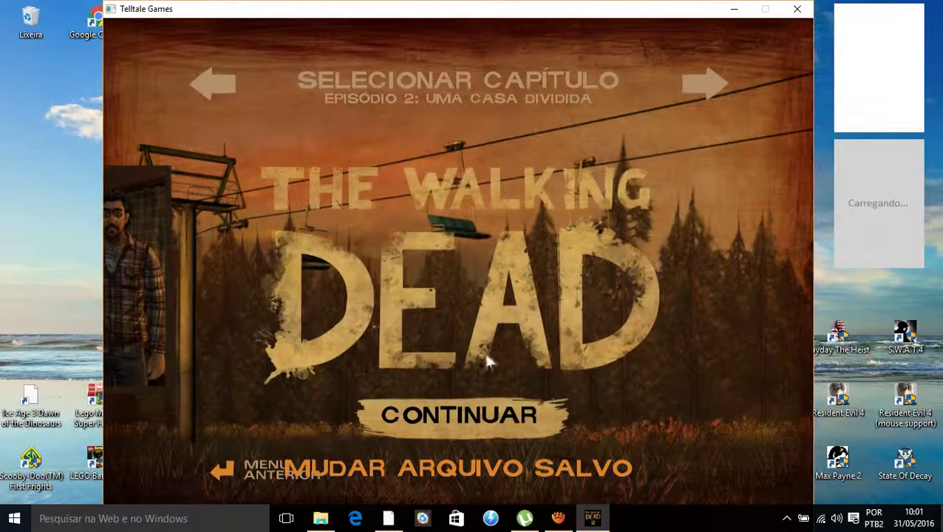
Continue Episode 2 and answer "Eu não abri a porta!", "Eu não perguntei o nome dele." and "Ele estava usando um casaco marrom.".
{"action": "left_click", "coordinate": [456, 418]}
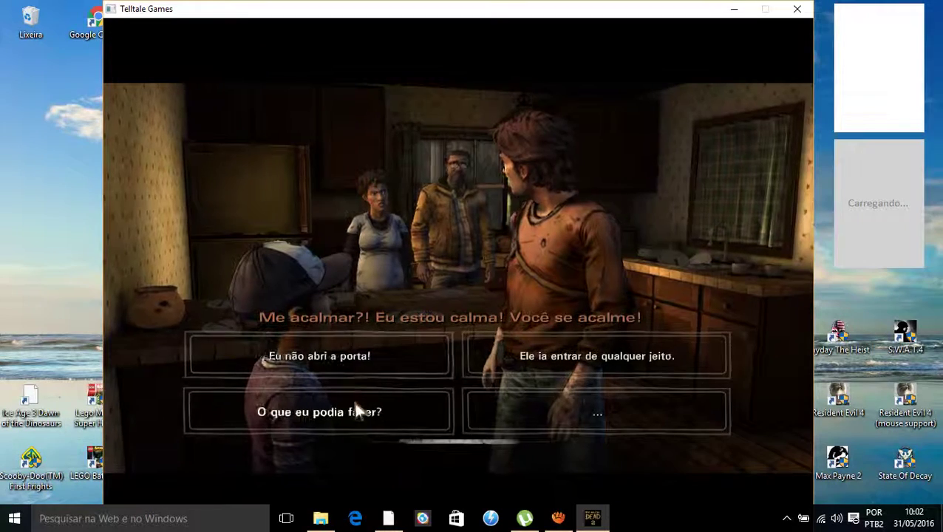
{"action": "left_click", "coordinate": [381, 354]}
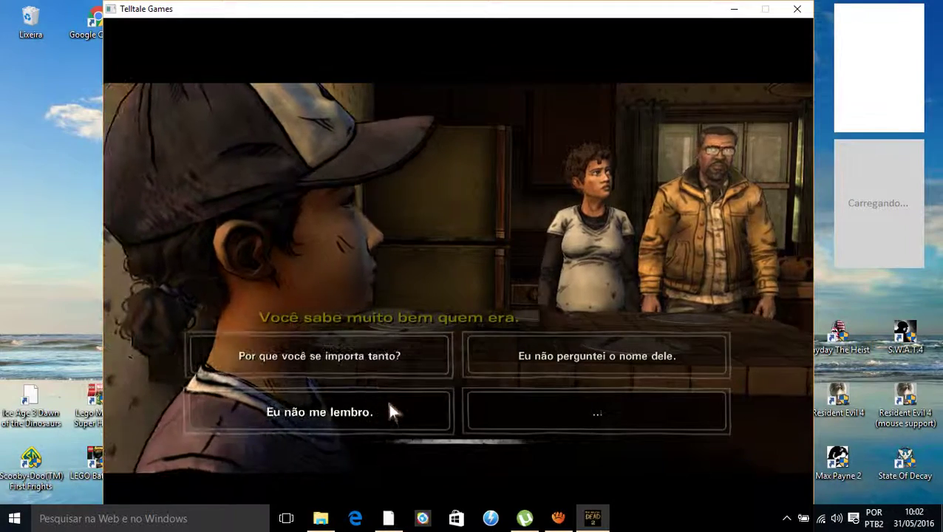
{"action": "left_click", "coordinate": [506, 370]}
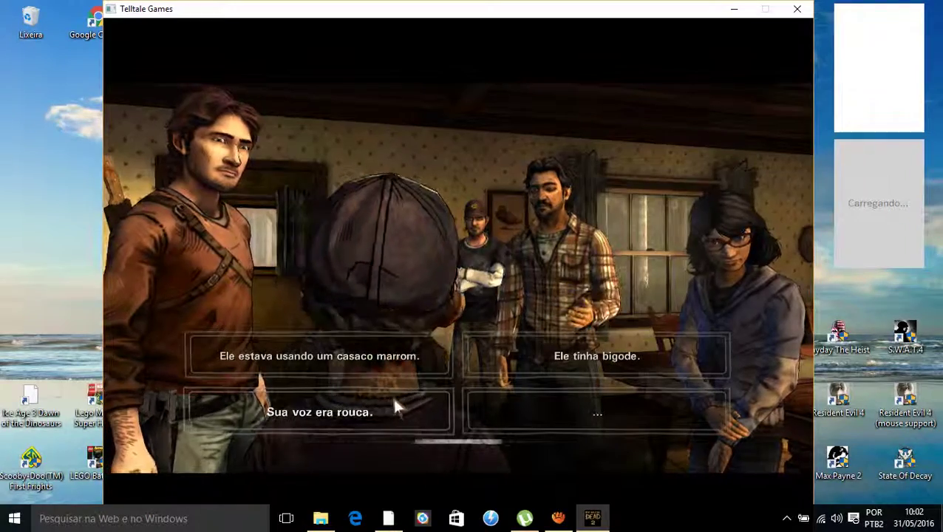
{"action": "left_click", "coordinate": [382, 368]}
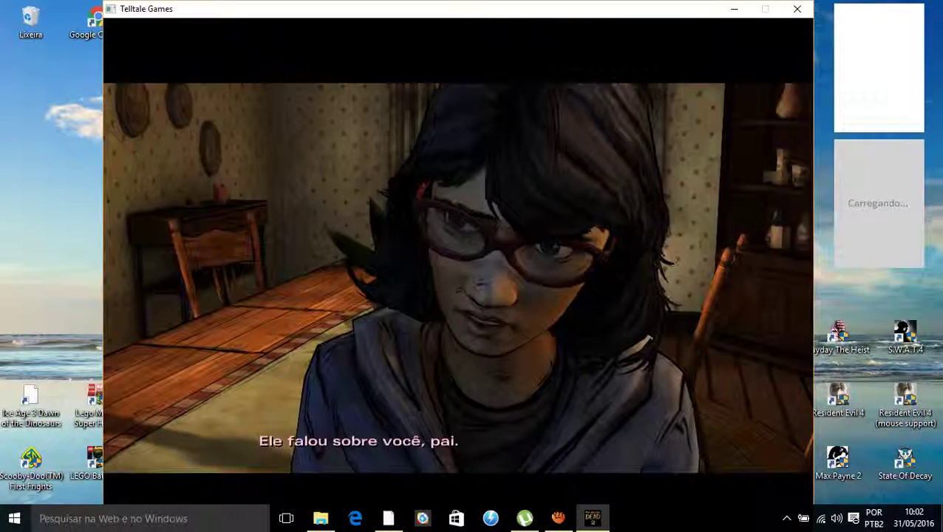
Pause the game, decline the Sair do Jogo confirmation with Não, and minimize the game window.
{"action": "key", "text": "Escape"}
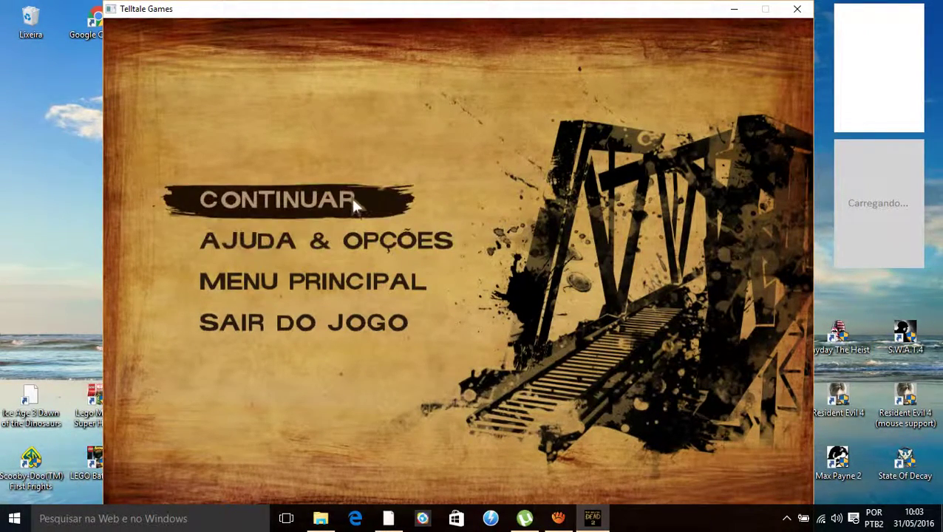
{"action": "left_click", "coordinate": [362, 319]}
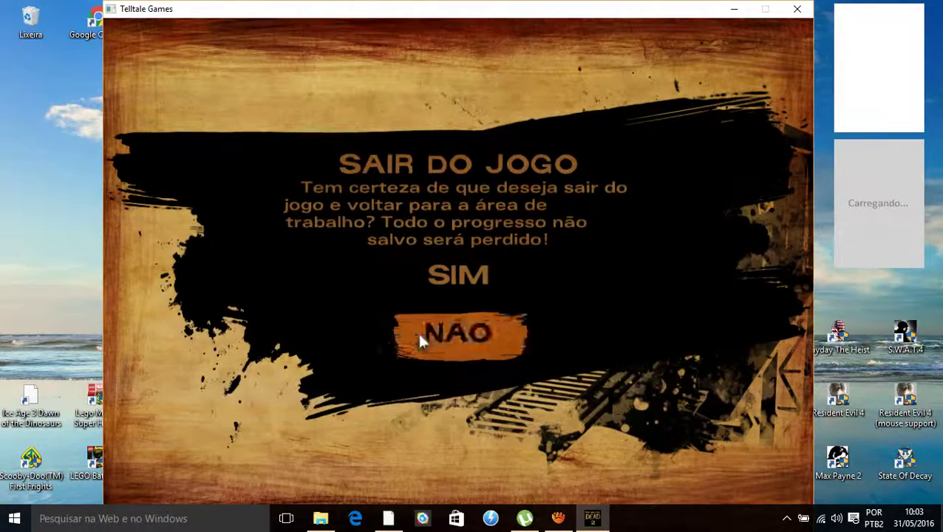
{"action": "left_click", "coordinate": [446, 335]}
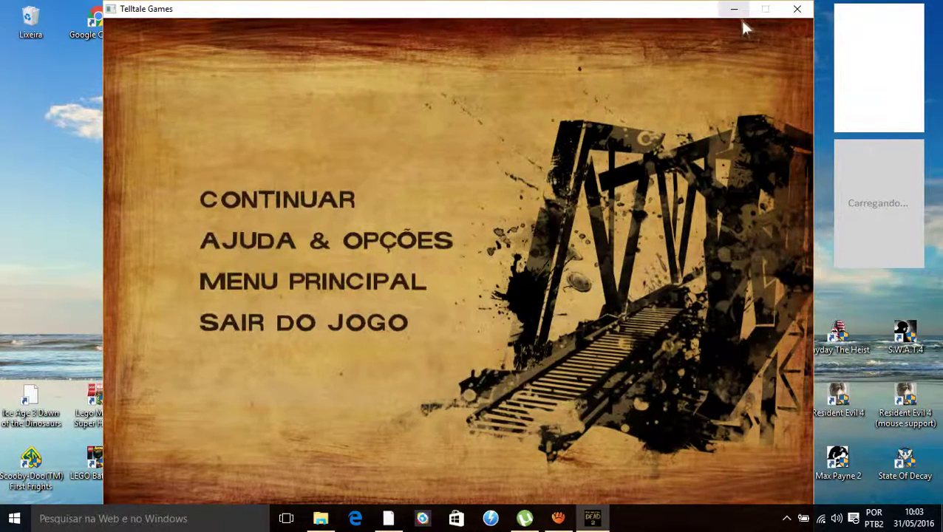
{"action": "left_click", "coordinate": [736, 15]}
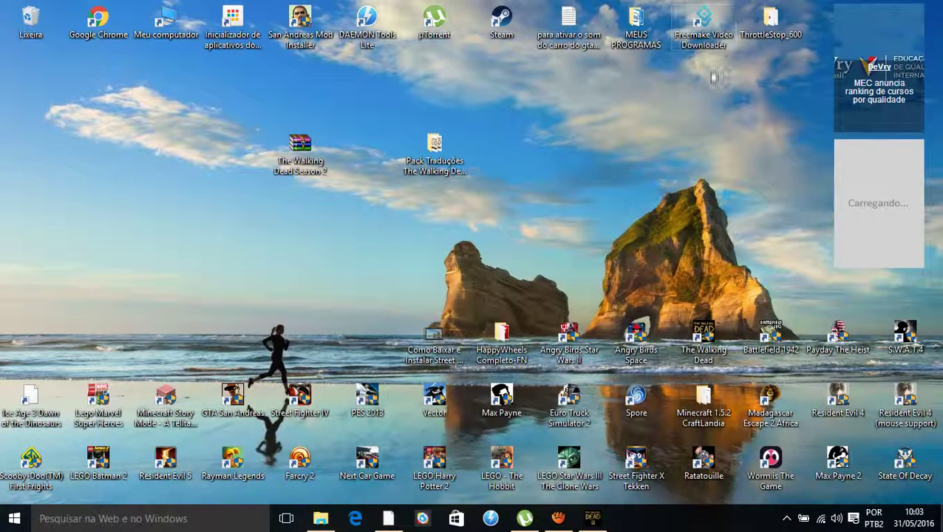
{"action": "right_click", "coordinate": [518, 159]}
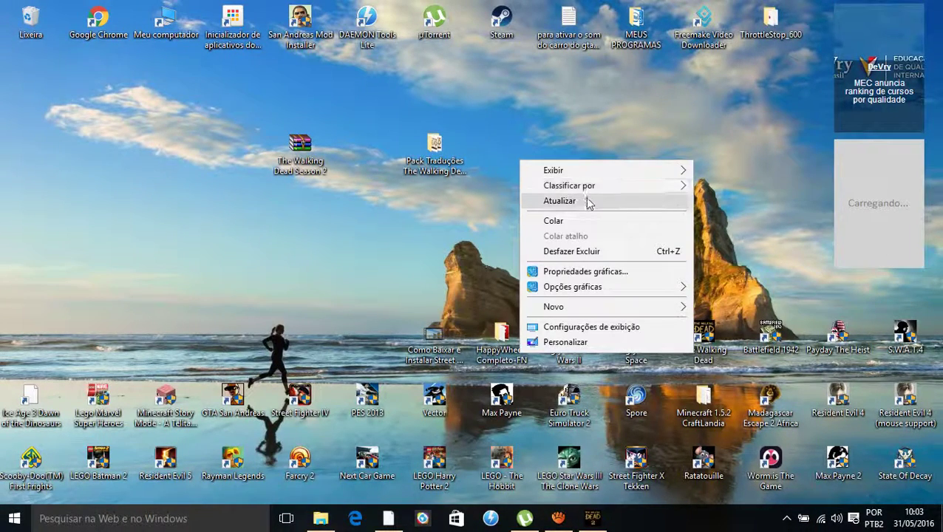
{"action": "left_click", "coordinate": [586, 201]}
{"action": "right_click", "coordinate": [576, 152]}
{"action": "left_click", "coordinate": [599, 190]}
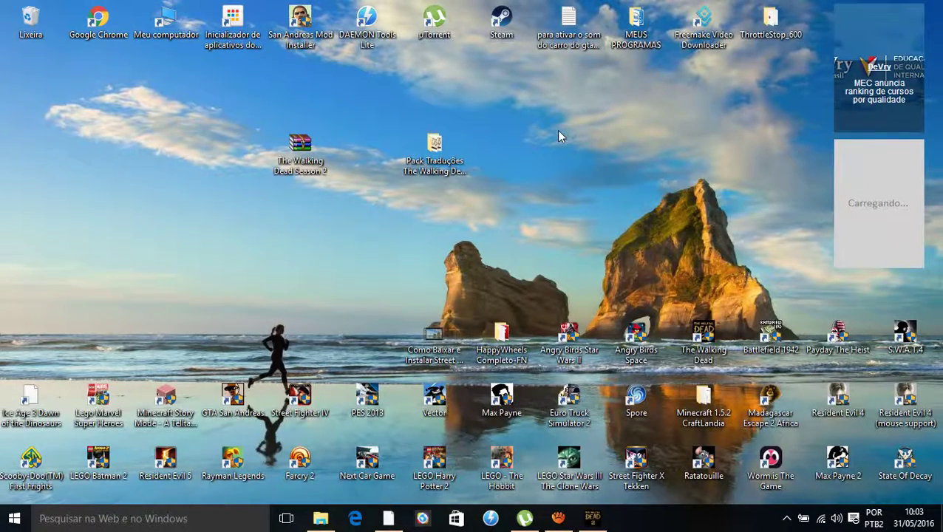
{"action": "right_click", "coordinate": [558, 132]}
{"action": "left_click", "coordinate": [578, 168]}
{"action": "right_click", "coordinate": [571, 124]}
{"action": "left_click", "coordinate": [597, 168]}
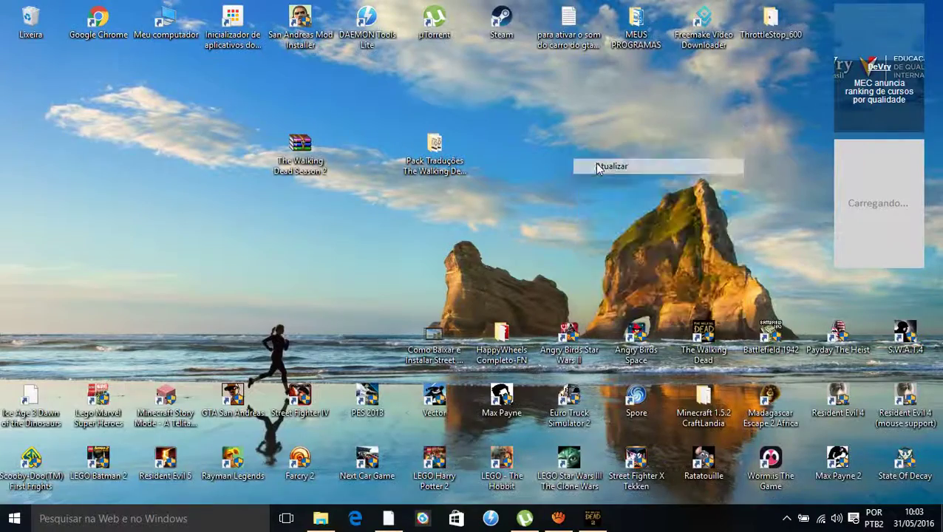
Move the Pack Traduções The Walking Dead Season Two folder beside The Walking Dead Season 2 archive and refresh the desktop.
{"action": "left_click", "coordinate": [443, 157]}
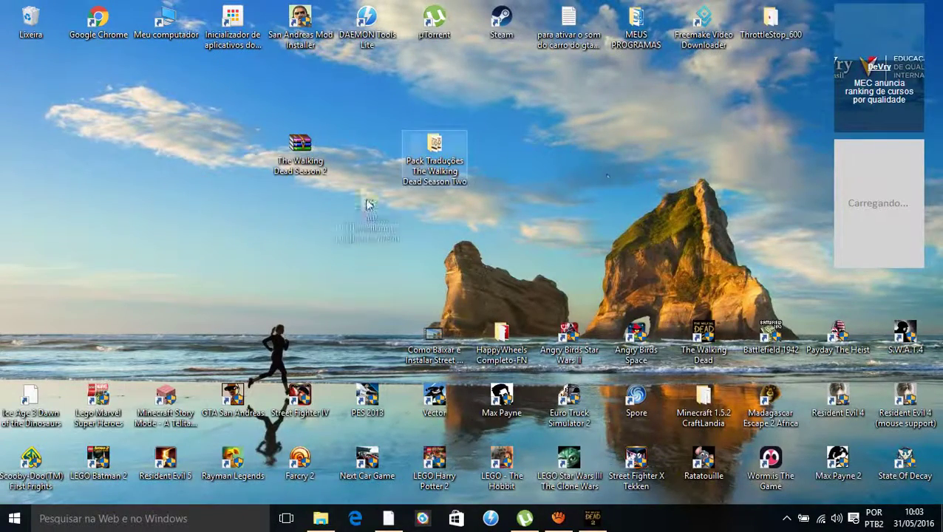
{"action": "left_click_drag", "start_coordinate": [369, 206], "coordinate": [370, 207]}
{"action": "right_click", "coordinate": [598, 117]}
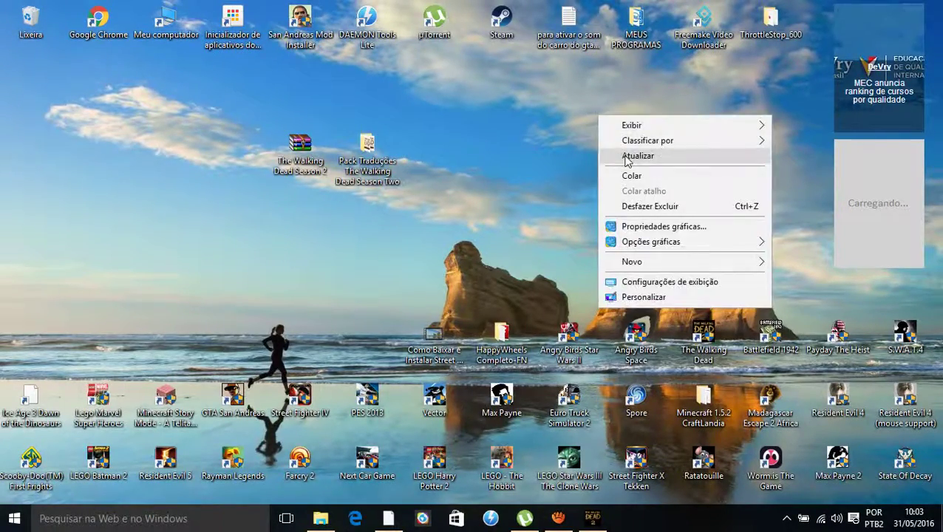
{"action": "left_click", "coordinate": [627, 157]}
Refresh the desktop once more and bring back the aTube Catcher window.
{"action": "right_click", "coordinate": [527, 150]}
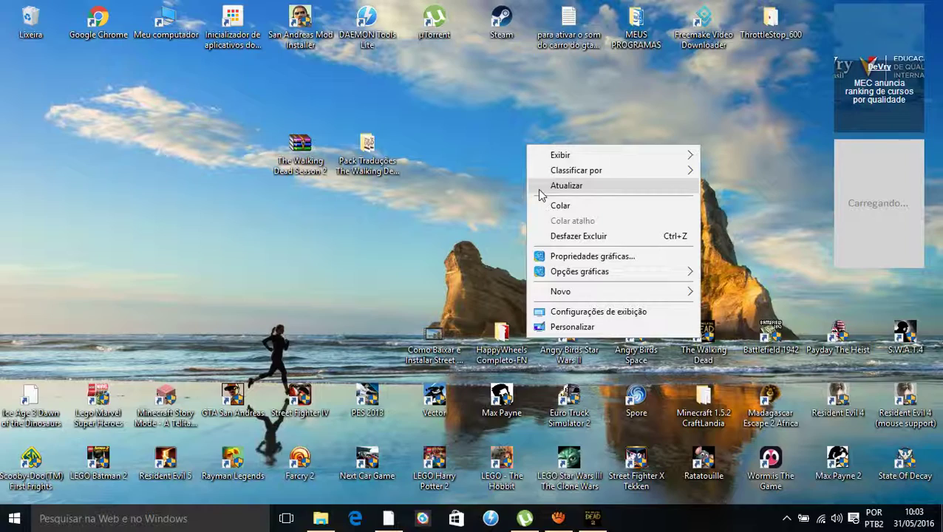
{"action": "left_click", "coordinate": [540, 190]}
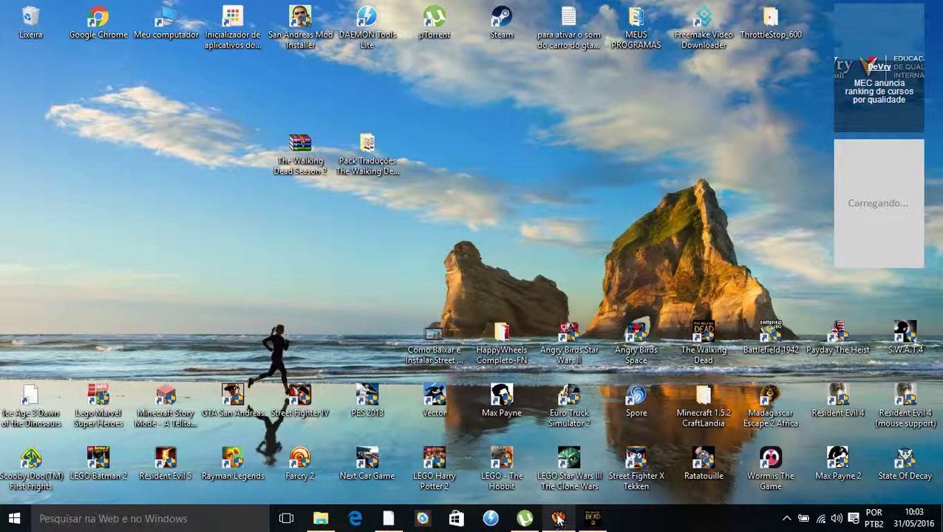
{"action": "left_click", "coordinate": [558, 518]}
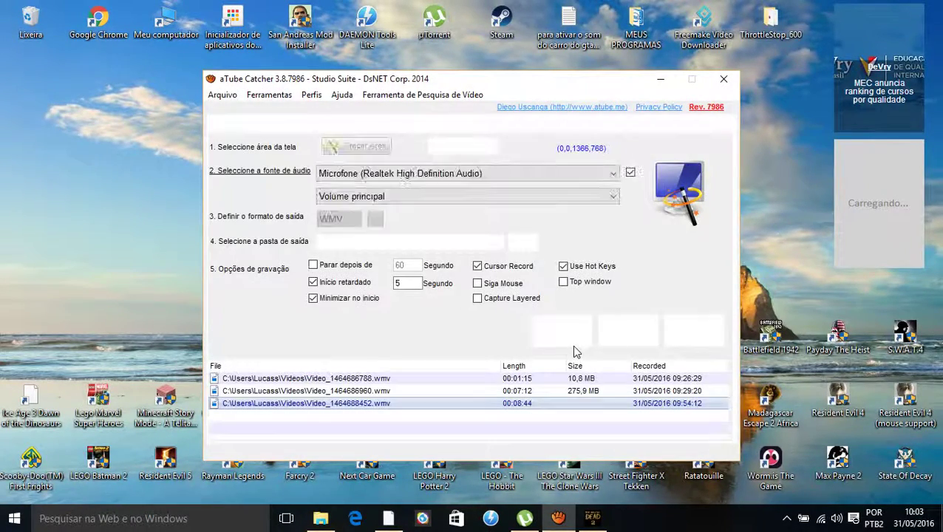